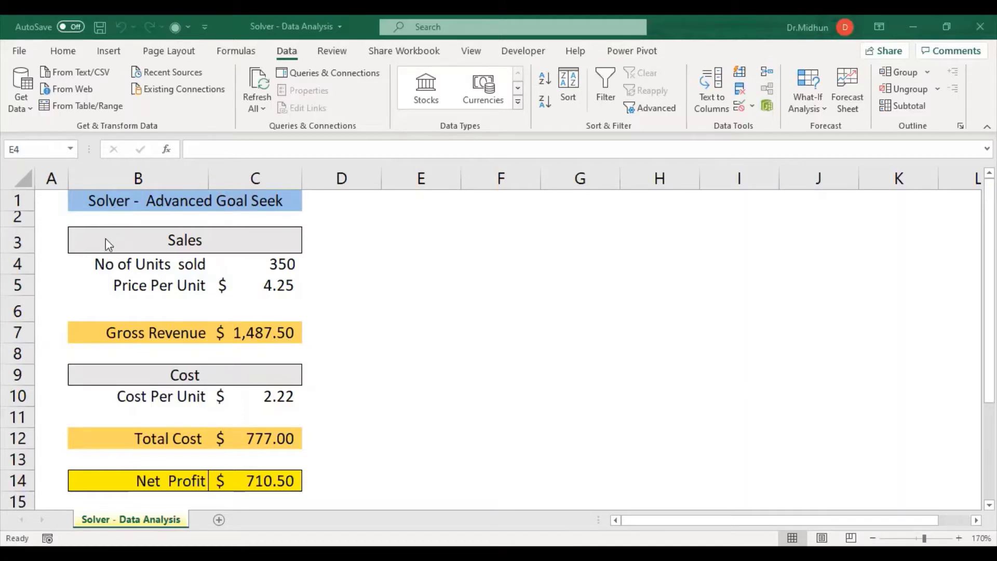
- Review the Sales and Cost blocks and their formulas: Net Profit =C7-C12, Gross Revenue =C4*C5, Total Cost =C4*C10
{"action": "left_click_drag", "start_coordinate": [105, 238], "coordinate": [133, 487]}
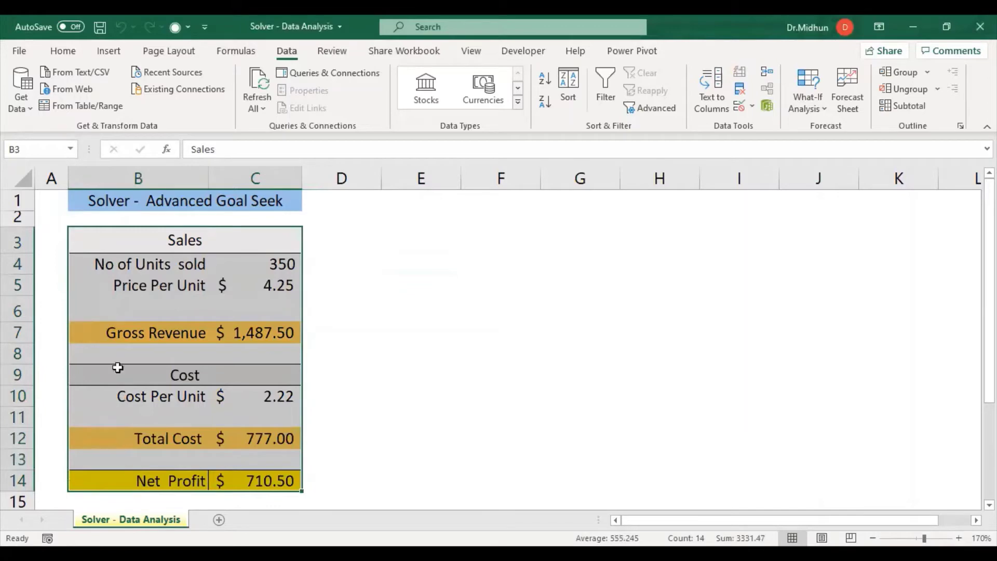
{"action": "left_click", "coordinate": [185, 376]}
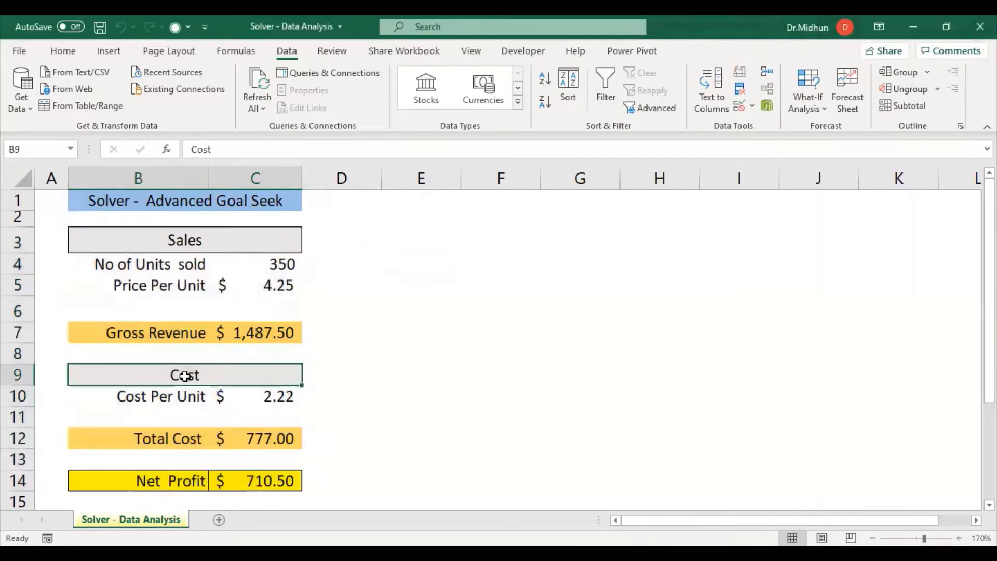
{"action": "left_click", "coordinate": [169, 481]}
{"action": "left_click", "coordinate": [245, 482]}
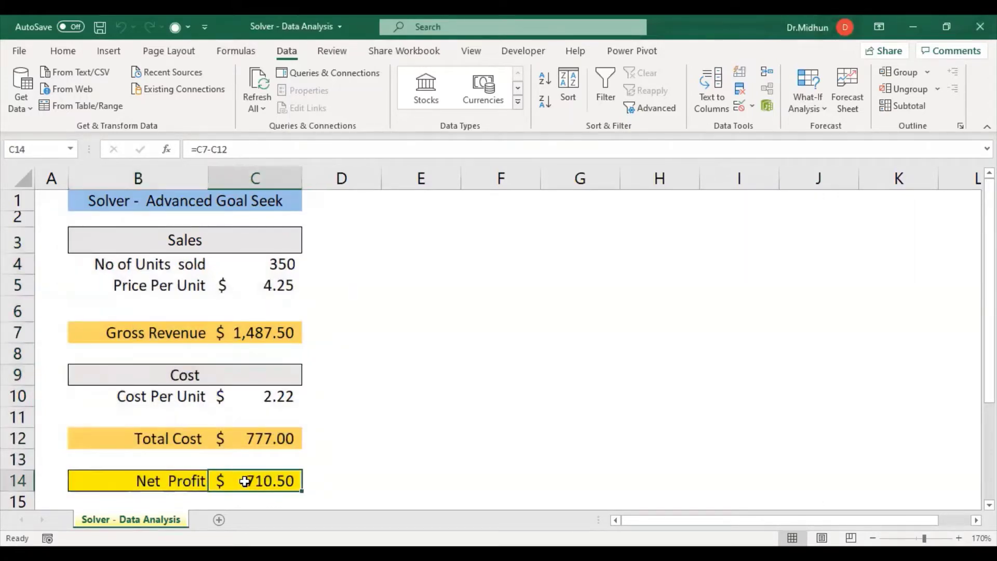
{"action": "left_click_drag", "start_coordinate": [154, 376], "coordinate": [153, 440]}
{"action": "left_click_drag", "start_coordinate": [106, 240], "coordinate": [116, 333]}
{"action": "left_click", "coordinate": [270, 477]}
{"action": "left_click", "coordinate": [263, 453]}
{"action": "left_click", "coordinate": [265, 328]}
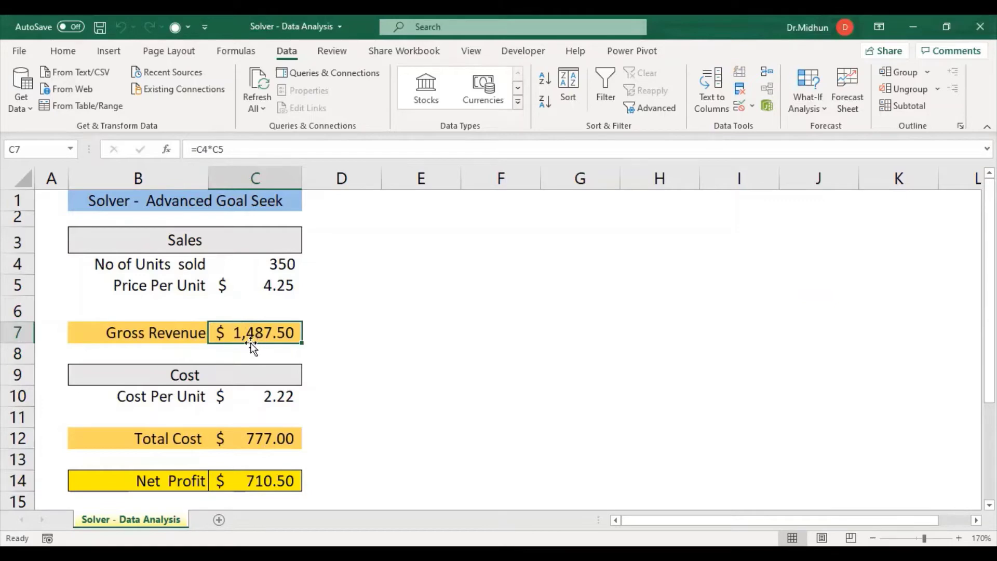
{"action": "left_click", "coordinate": [268, 440]}
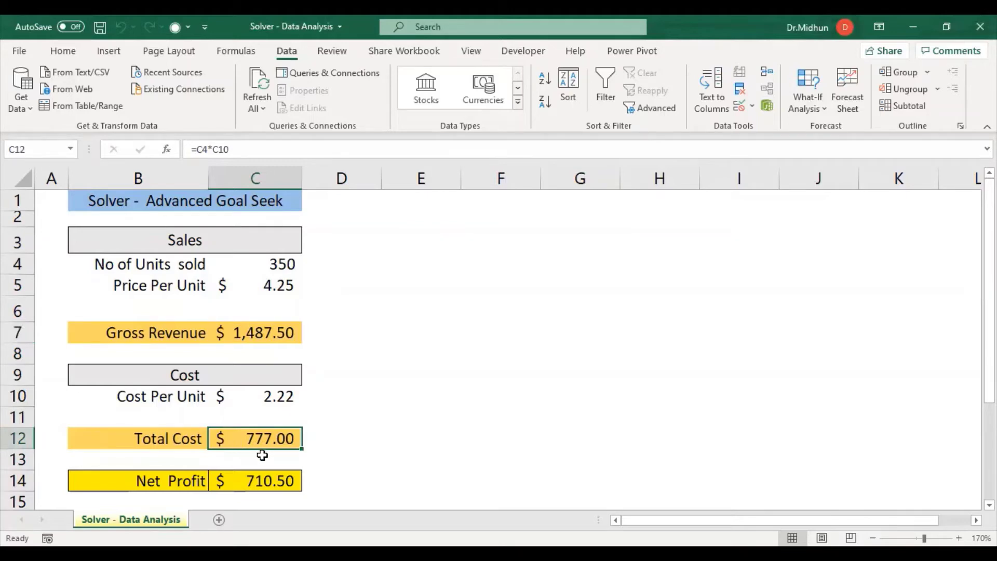
{"action": "left_click", "coordinate": [269, 484]}
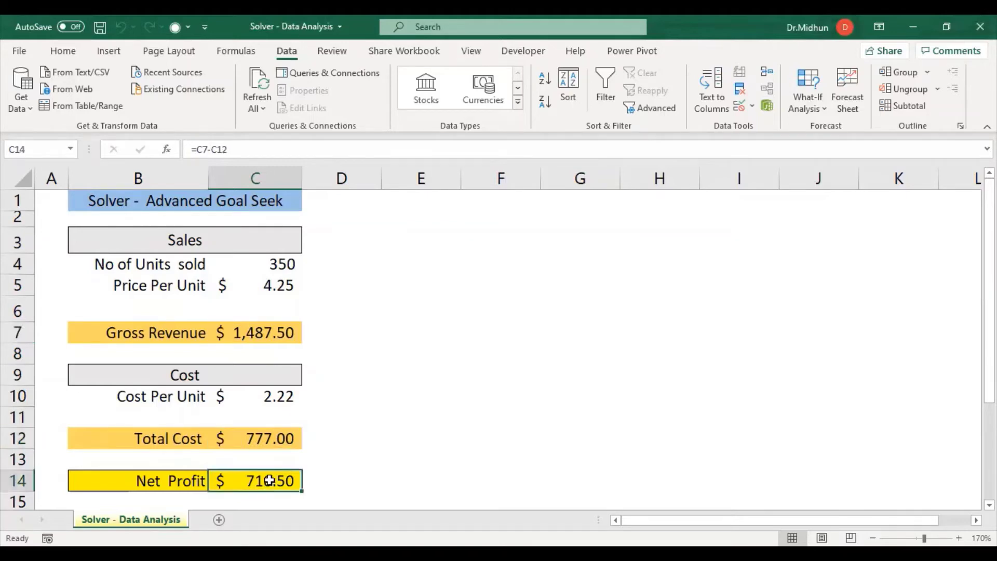
{"action": "left_click", "coordinate": [238, 440]}
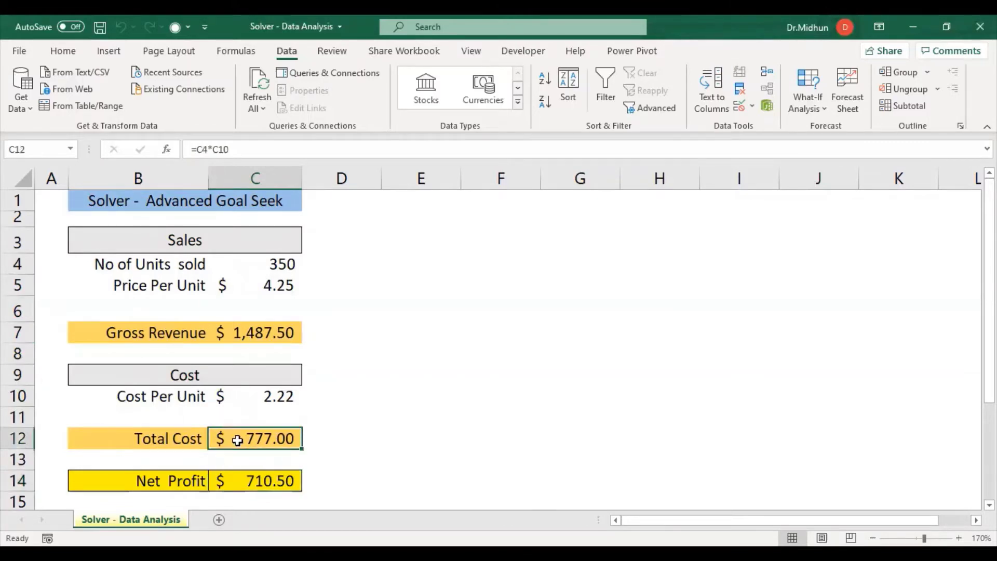
{"action": "left_click", "coordinate": [255, 333]}
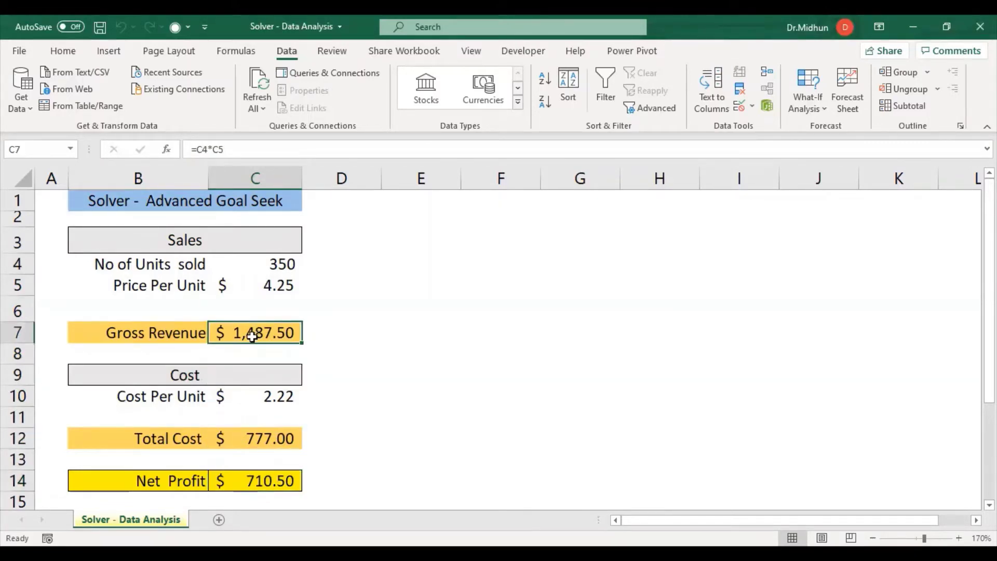
{"action": "left_click", "coordinate": [250, 444]}
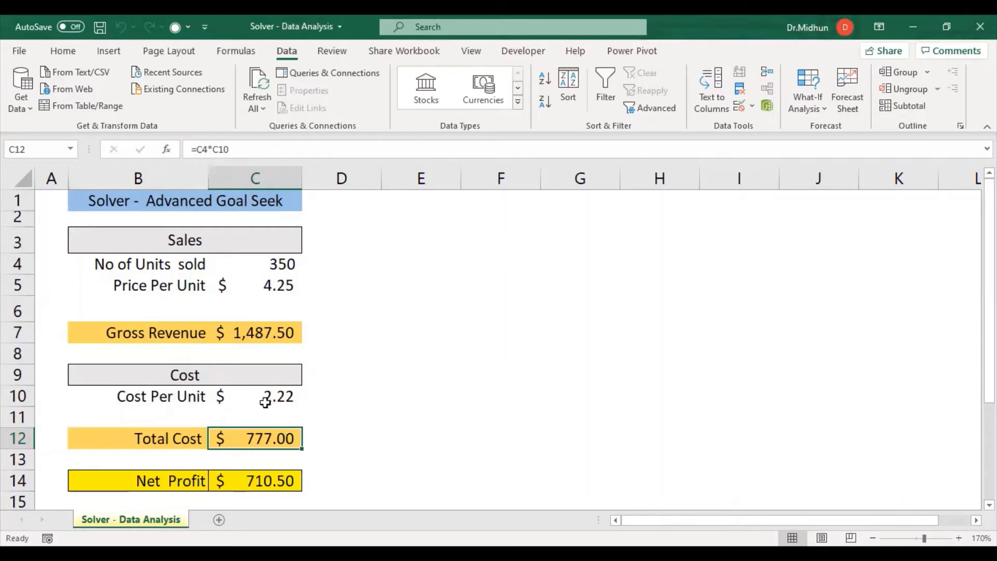
- Trace how units sold 350 and cost per unit 2.22 feed the totals, with Net Profit C14 as target
{"action": "left_click", "coordinate": [270, 262]}
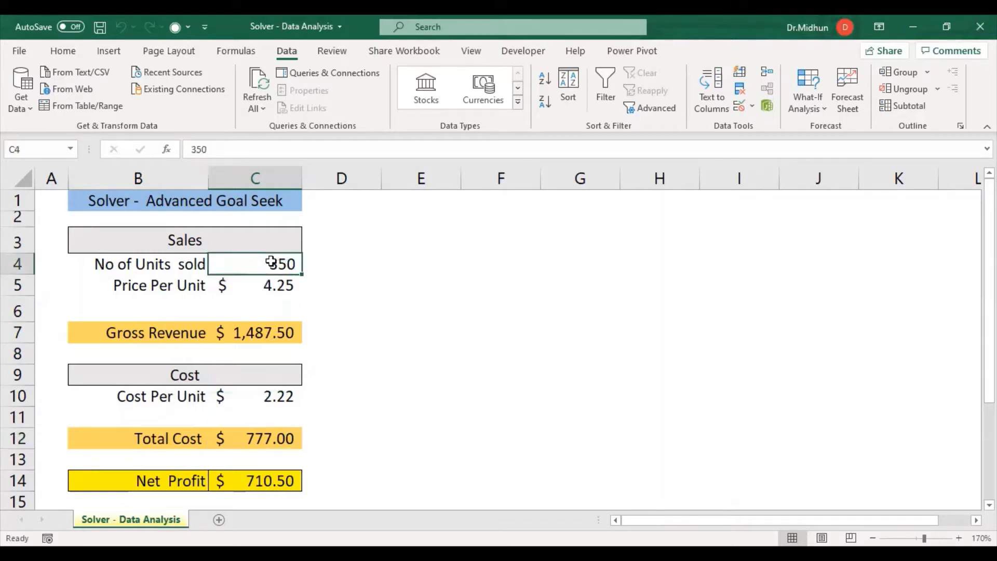
{"action": "left_click", "coordinate": [264, 401]}
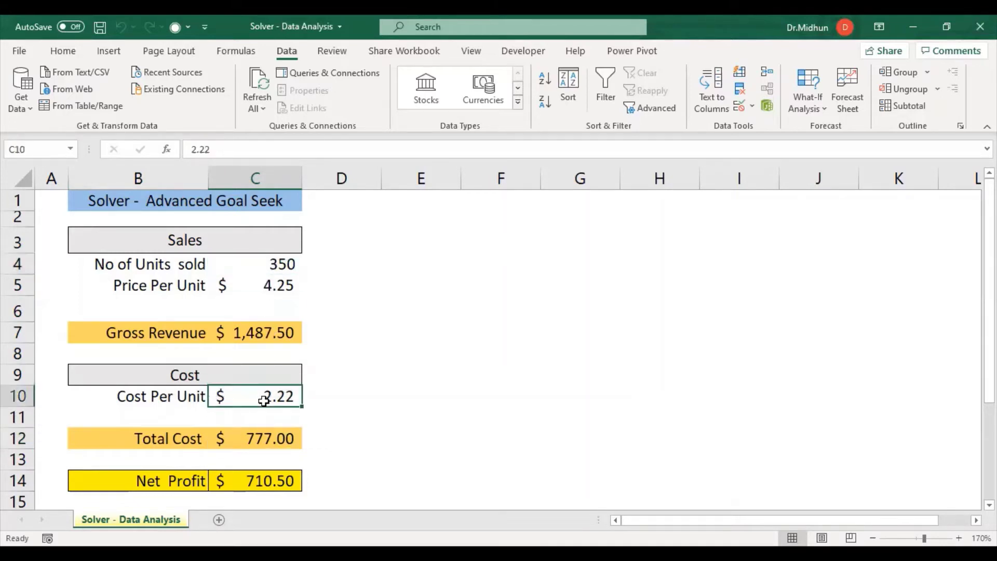
{"action": "left_click", "coordinate": [276, 439]}
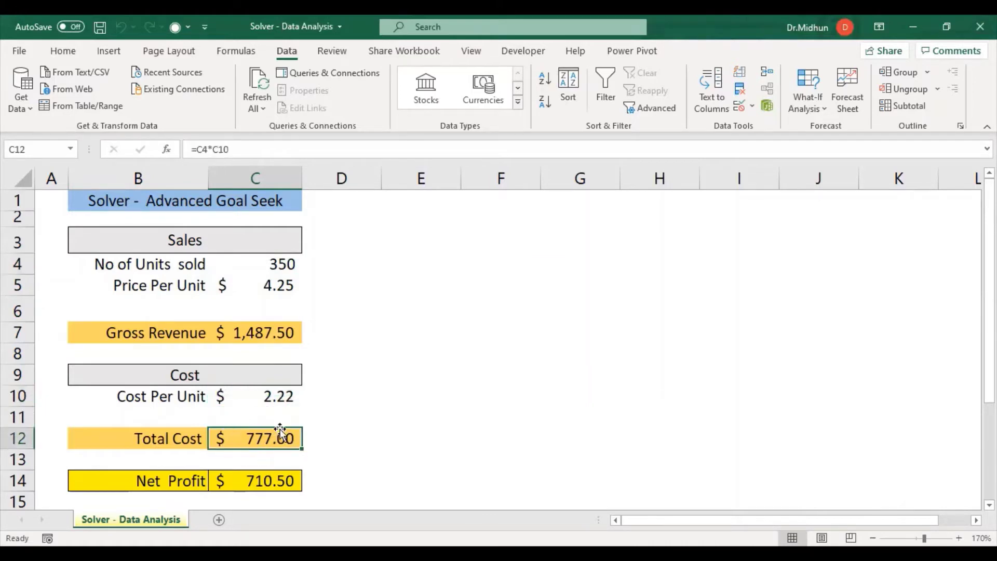
{"action": "left_click", "coordinate": [260, 335]}
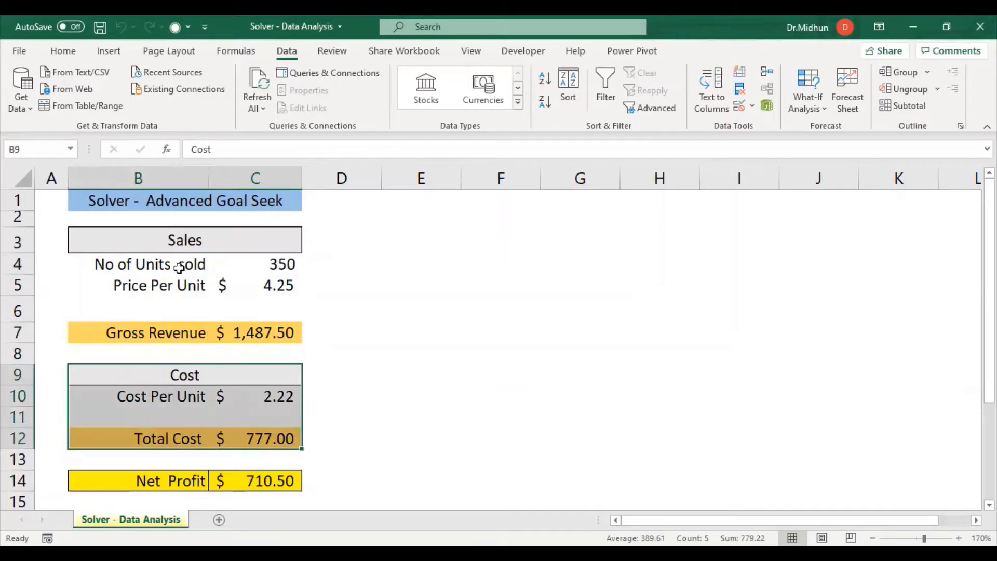
{"action": "left_click_drag", "start_coordinate": [157, 241], "coordinate": [195, 323]}
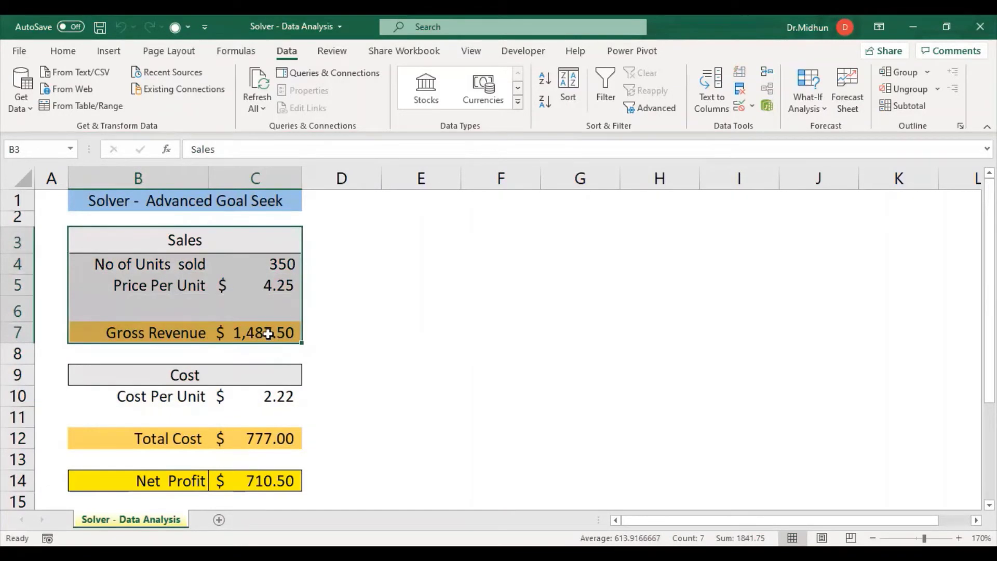
{"action": "left_click", "coordinate": [253, 480]}
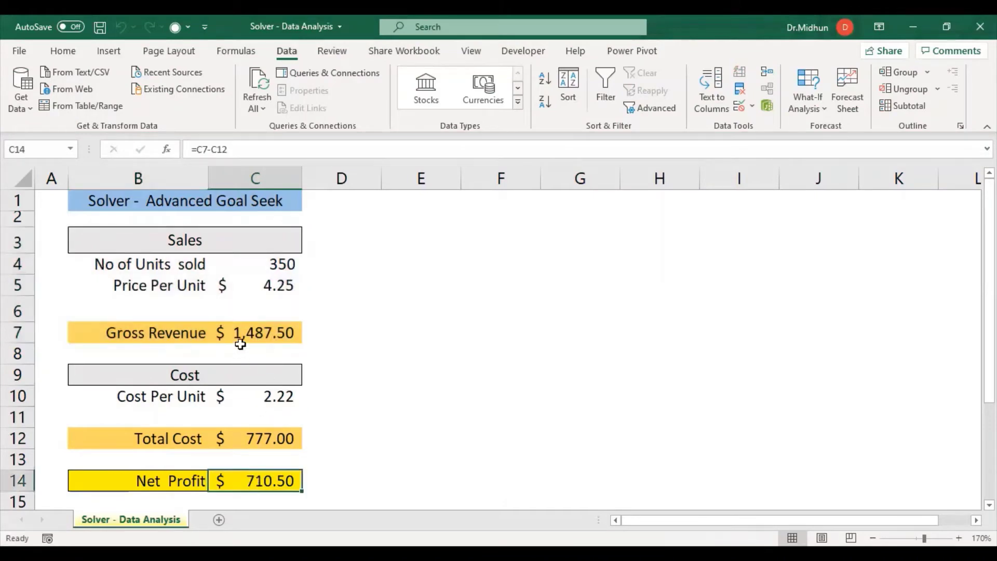
{"action": "left_click", "coordinate": [255, 435]}
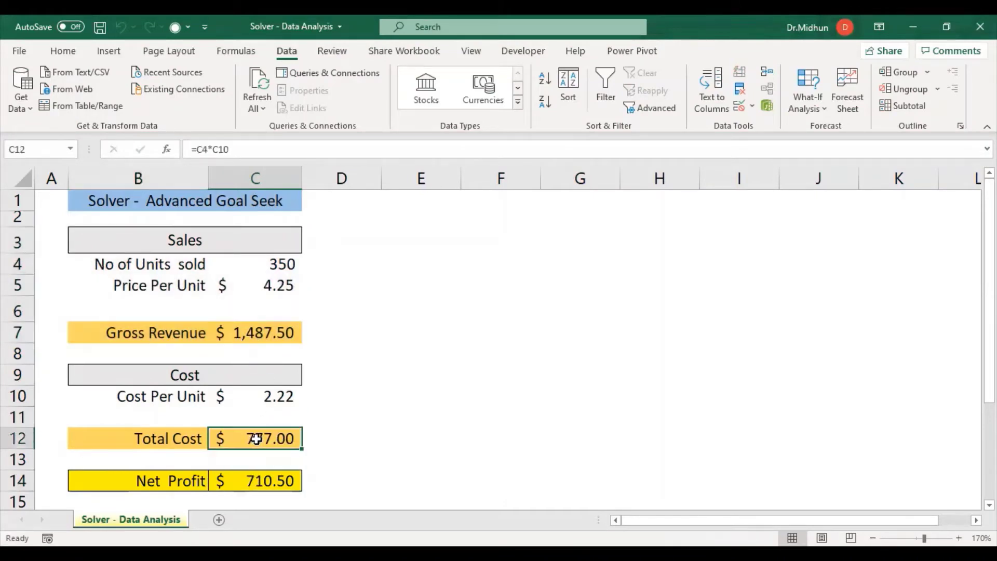
{"action": "left_click", "coordinate": [270, 336]}
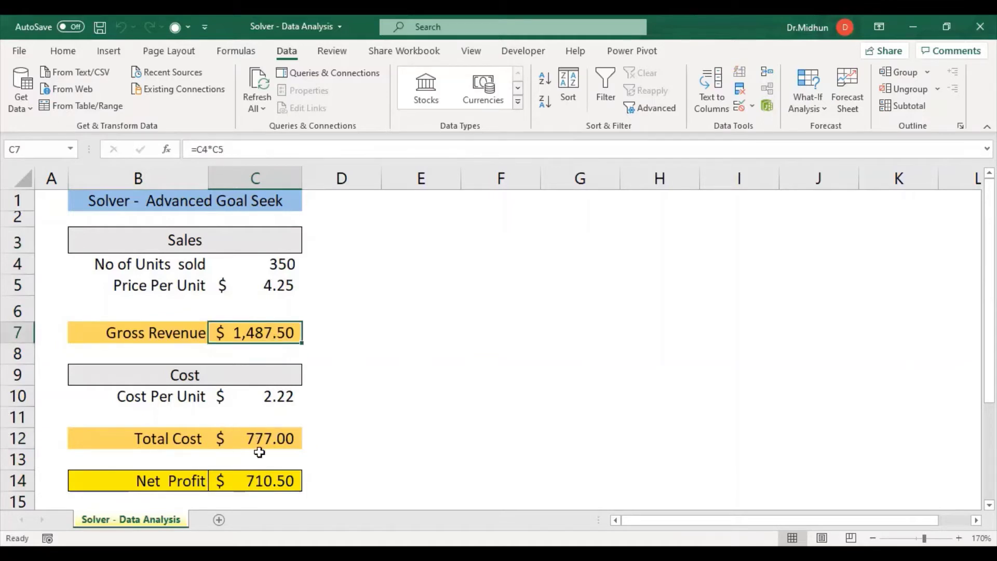
{"action": "left_click", "coordinate": [261, 481]}
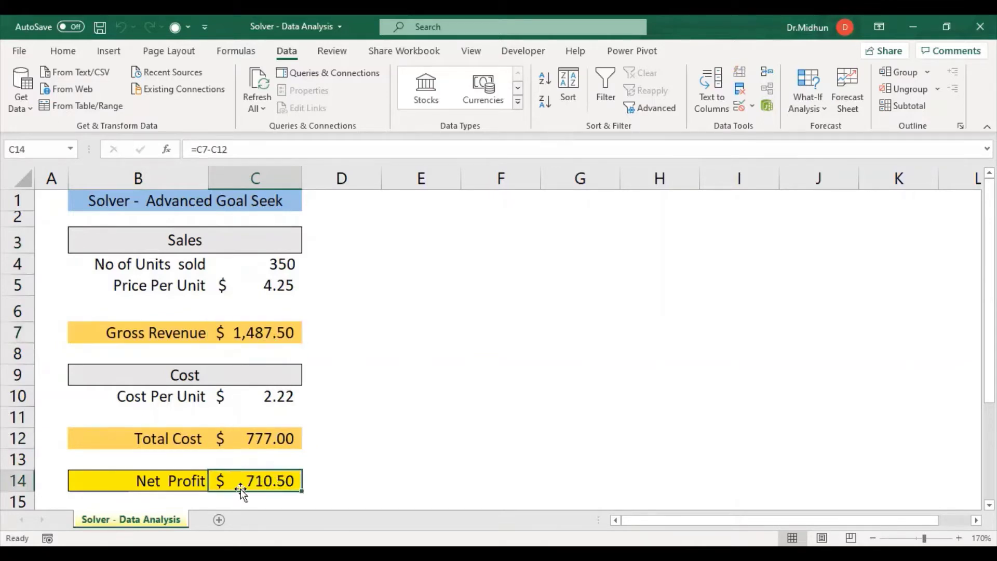
{"action": "left_click", "coordinate": [101, 238]}
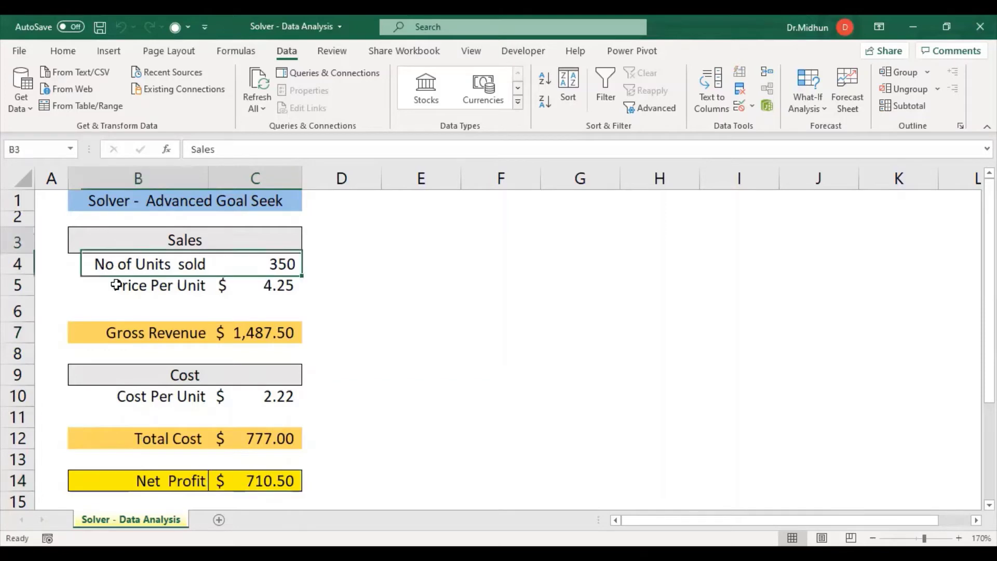
{"action": "left_click_drag", "start_coordinate": [116, 284], "coordinate": [144, 476]}
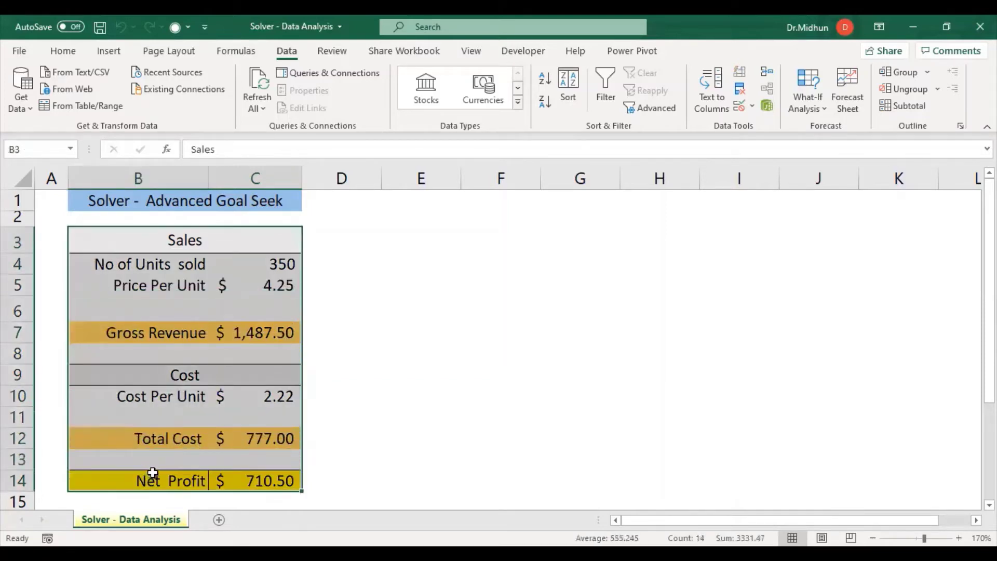
{"action": "left_click", "coordinate": [326, 475]}
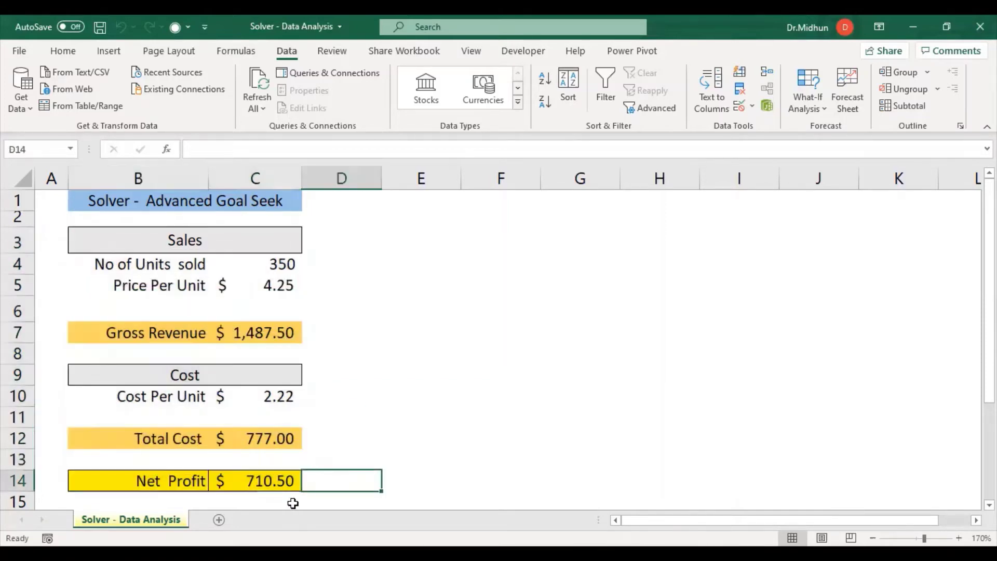
{"action": "left_click", "coordinate": [268, 481]}
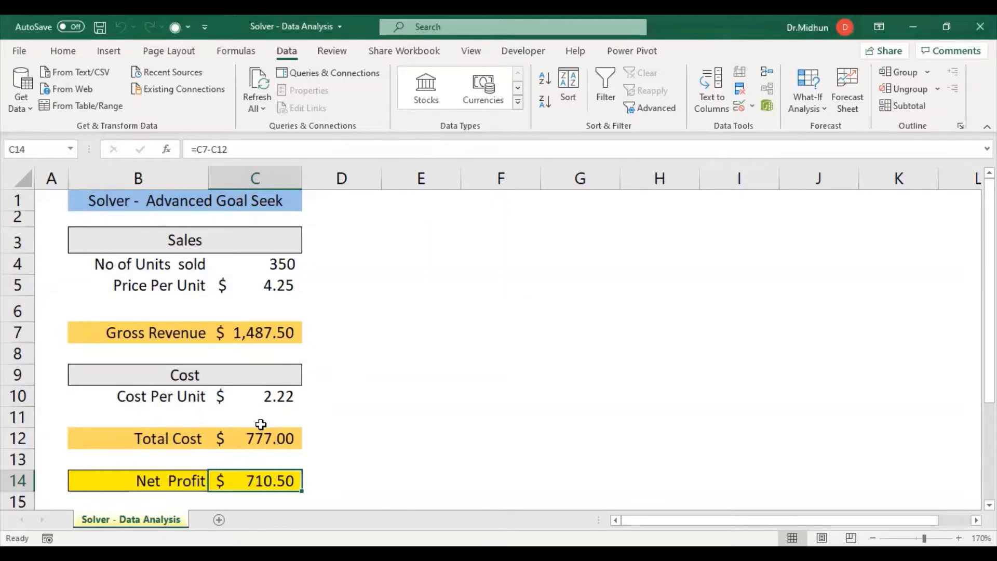
- Recheck the input cells: units sold C4, price per unit 4.25 in C5, and cost per unit C10
{"action": "left_click", "coordinate": [273, 399]}
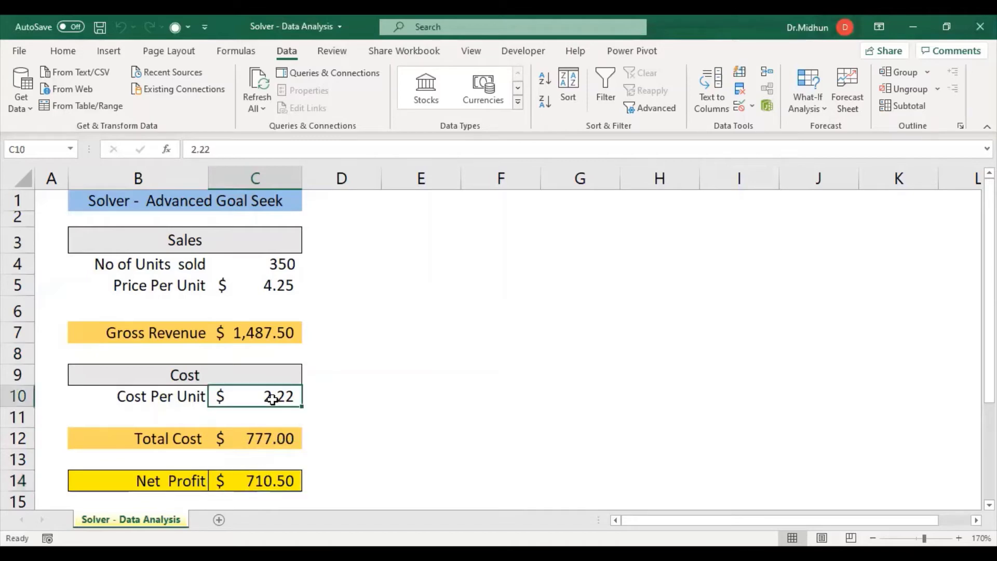
{"action": "left_click", "coordinate": [266, 285]}
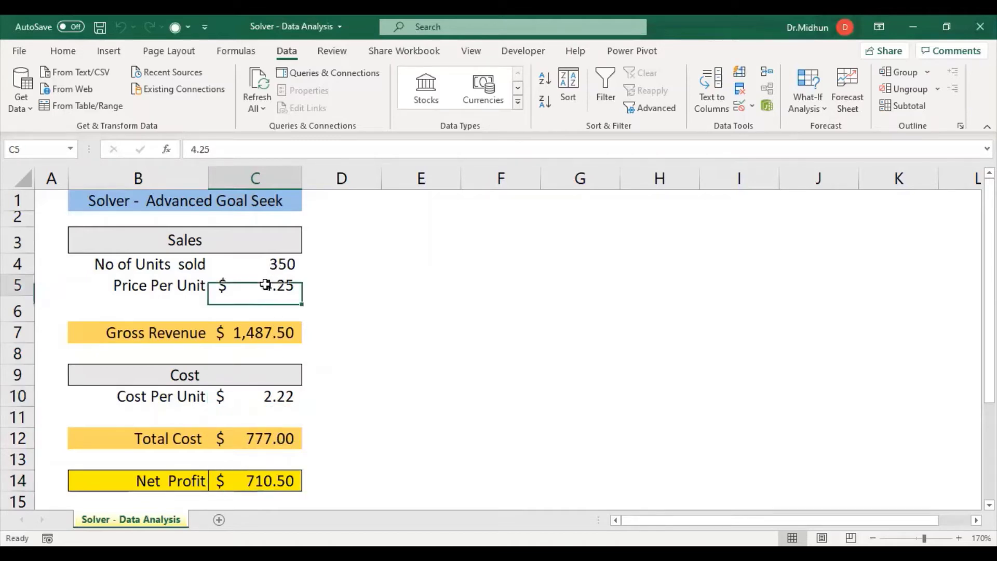
{"action": "left_click", "coordinate": [282, 263]}
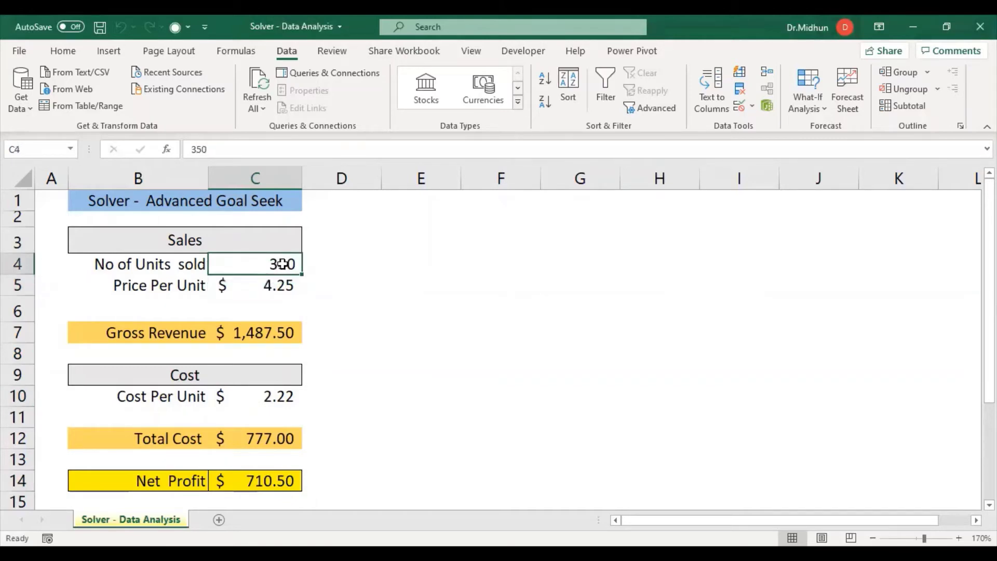
{"action": "left_click", "coordinate": [281, 285]}
{"action": "left_click", "coordinate": [274, 397]}
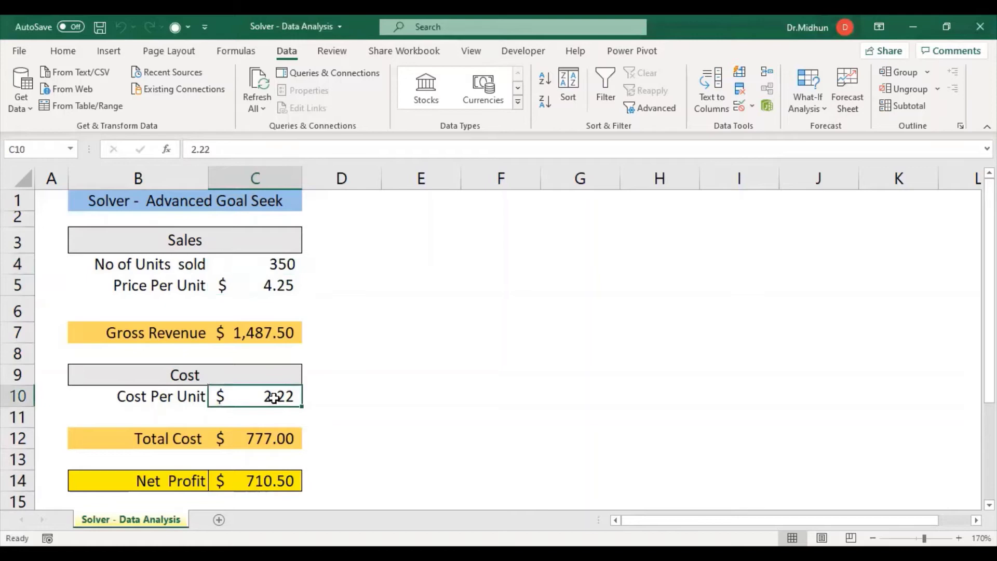
{"action": "left_click", "coordinate": [261, 335]}
{"action": "left_click", "coordinate": [261, 447]}
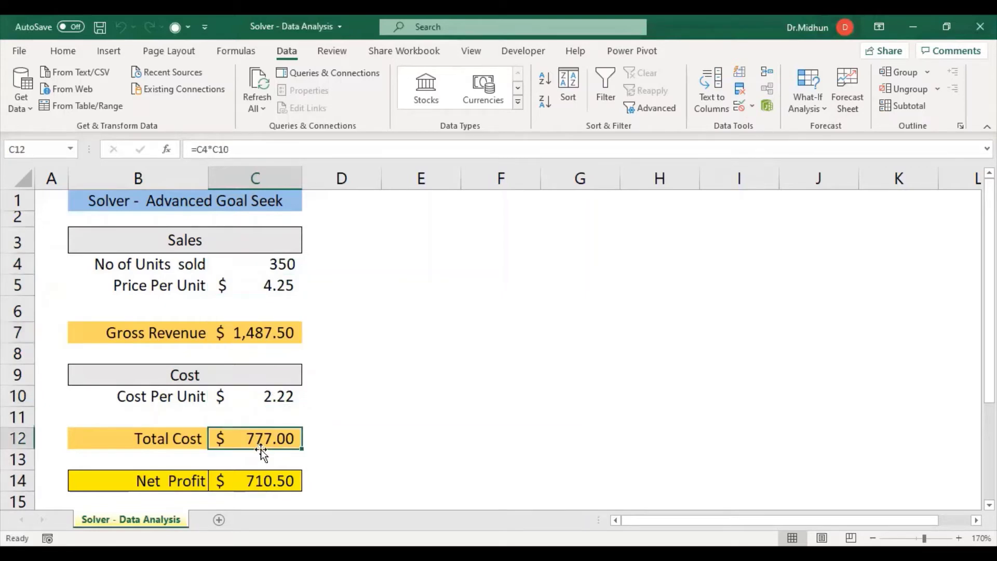
{"action": "left_click", "coordinate": [260, 483]}
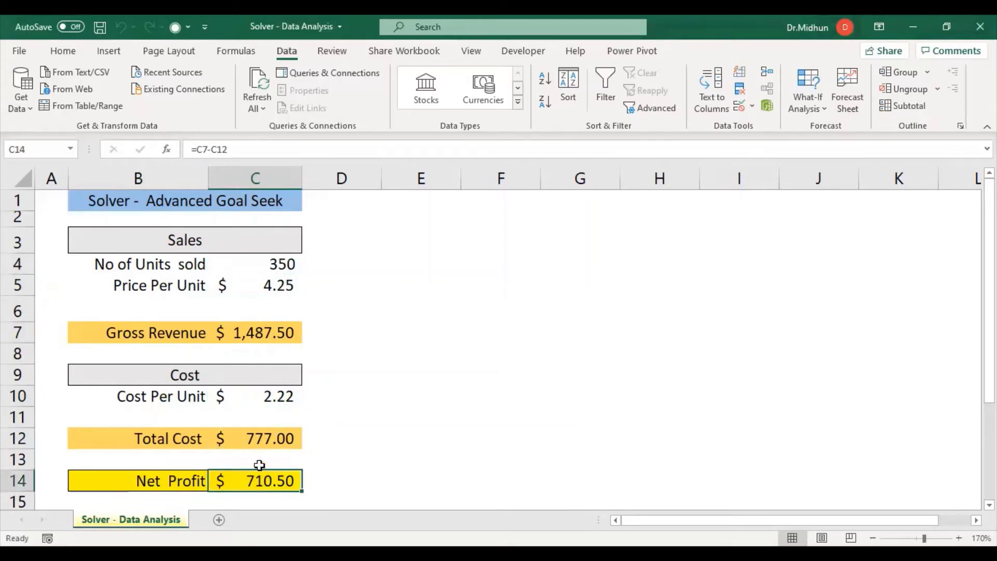
{"action": "left_click", "coordinate": [281, 265]}
{"action": "left_click", "coordinate": [279, 290]}
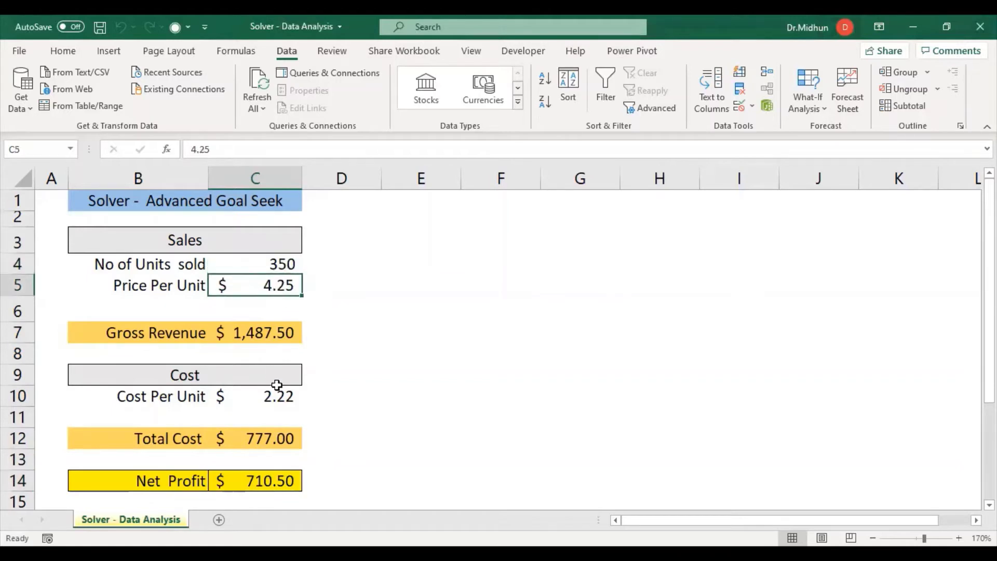
{"action": "left_click", "coordinate": [279, 397]}
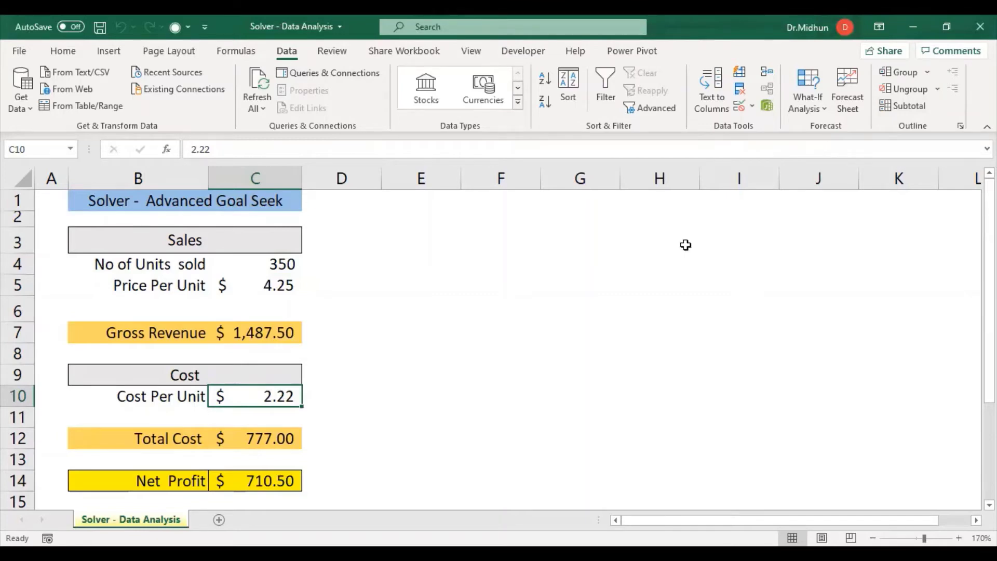
- Under File > Options > Add-ins, manage Excel Add-ins and tick Solver Add-in
{"action": "left_click", "coordinate": [19, 51]}
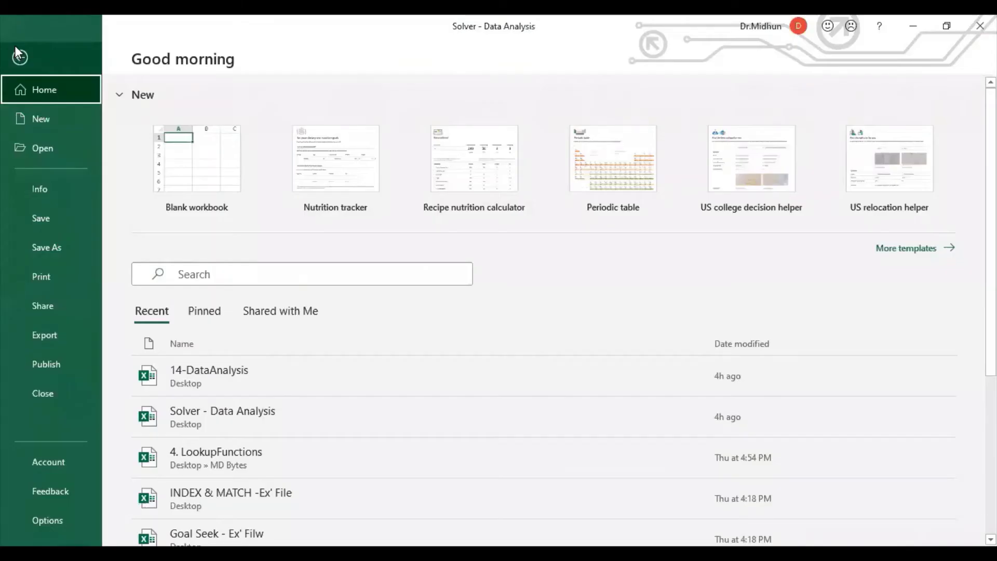
{"action": "left_click", "coordinate": [42, 519]}
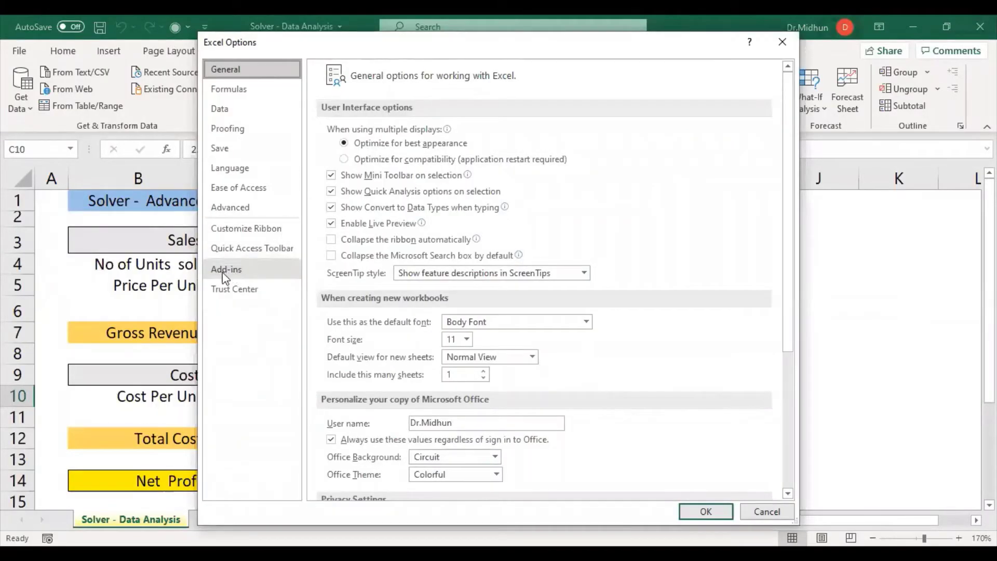
{"action": "left_click", "coordinate": [237, 272]}
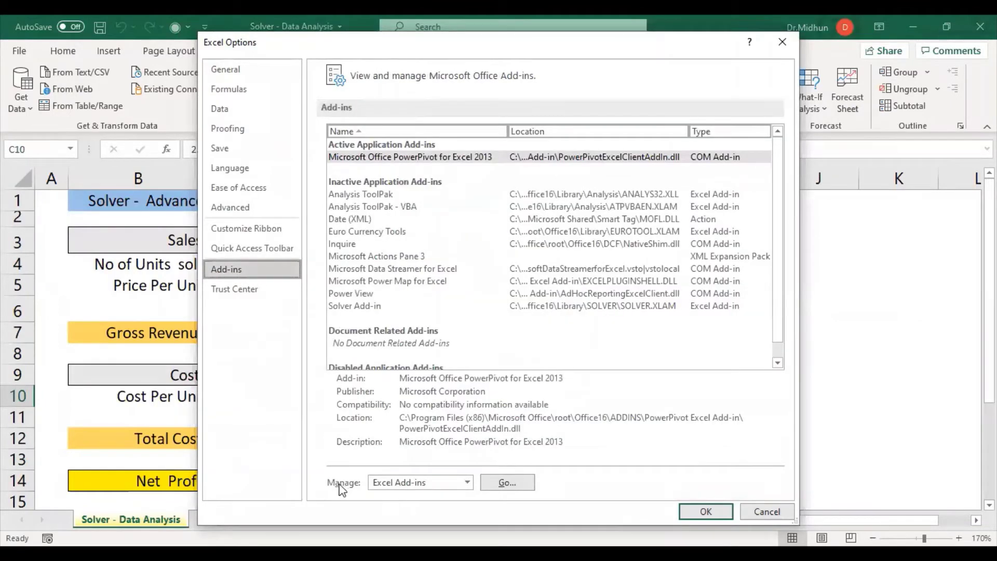
{"action": "left_click", "coordinate": [468, 483]}
{"action": "left_click", "coordinate": [404, 485]}
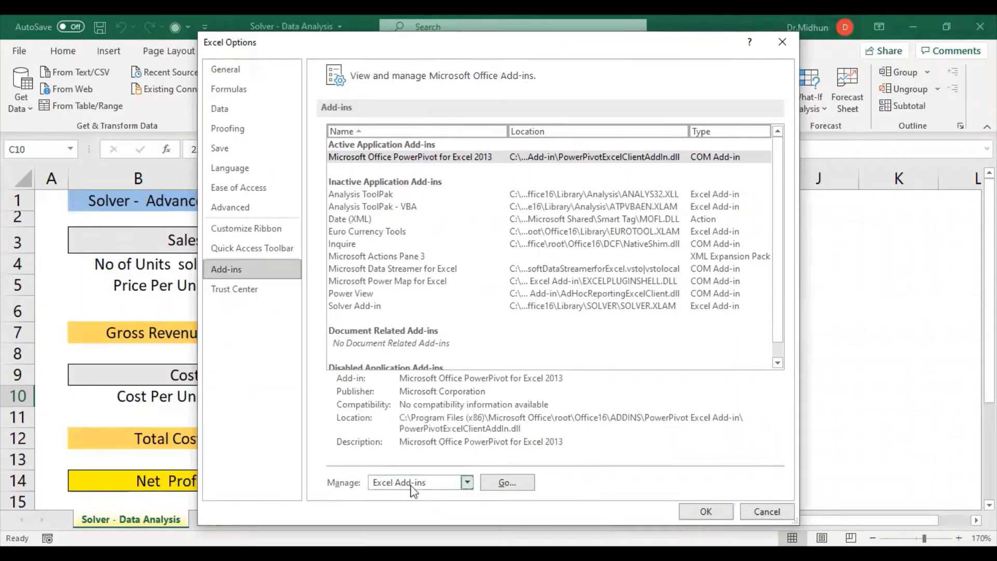
{"action": "left_click", "coordinate": [513, 488]}
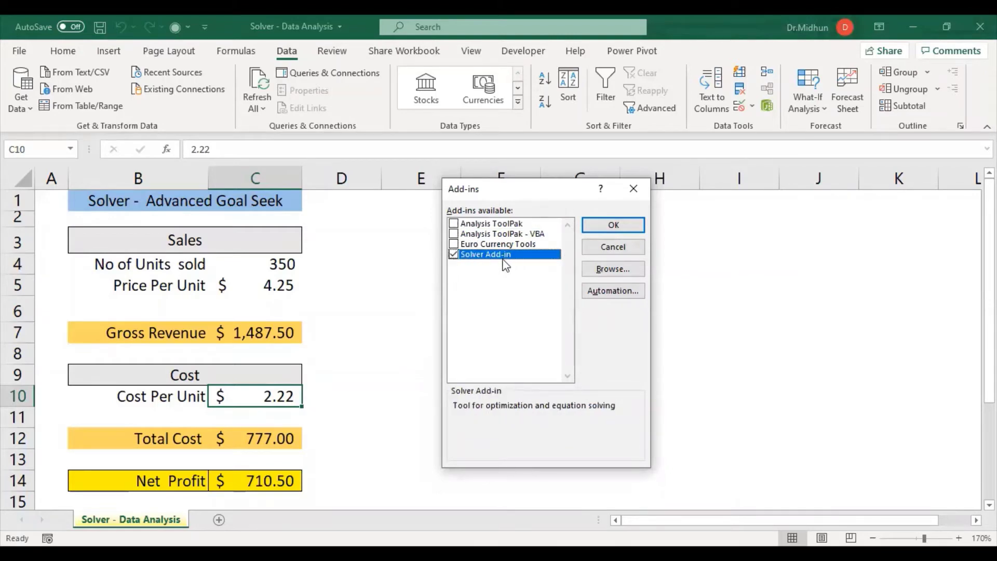
- Enable Solver, select Net Profit cell C14, and open Solver Parameters from the Data tab
{"action": "left_click", "coordinate": [614, 225]}
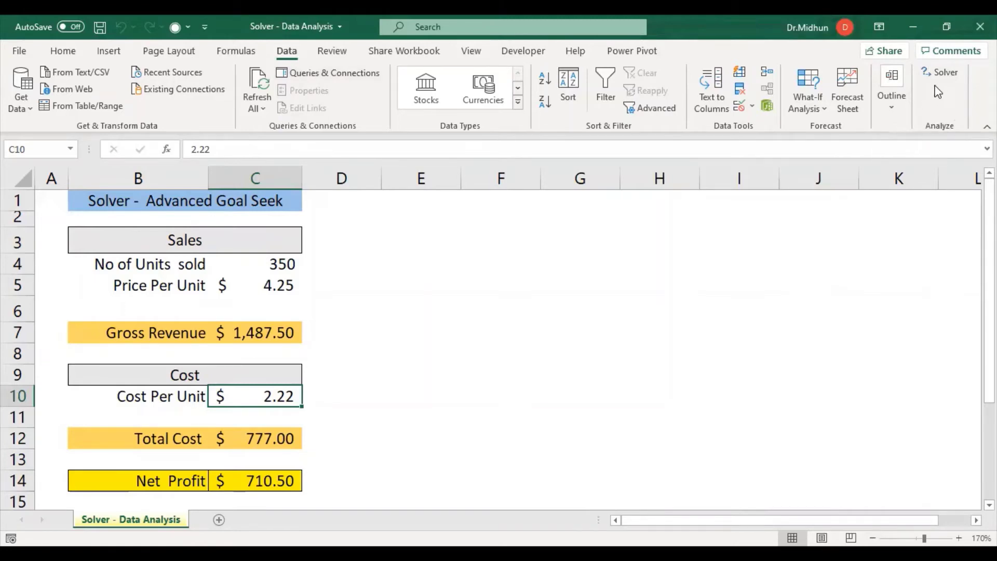
{"action": "left_click", "coordinate": [266, 475]}
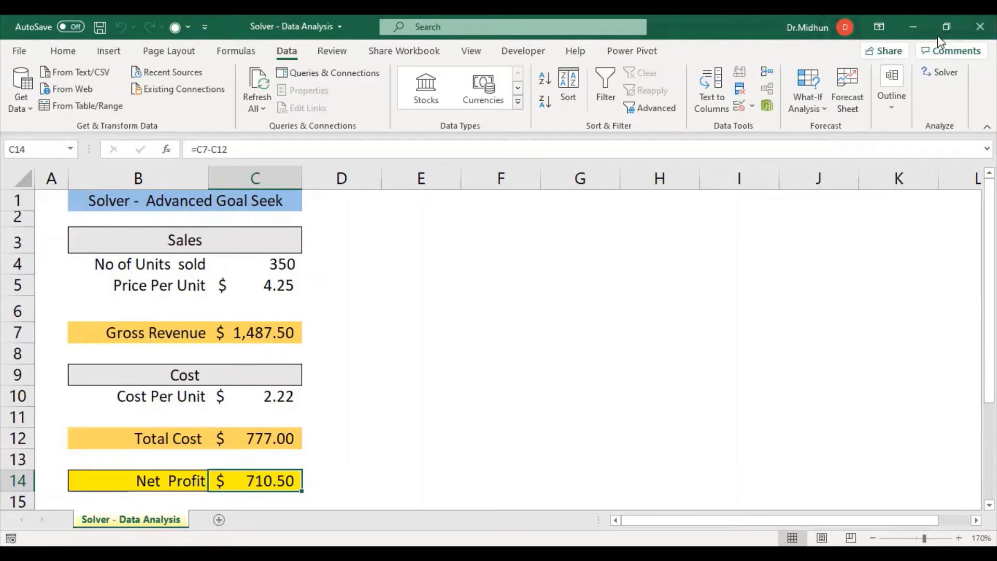
{"action": "left_click", "coordinate": [935, 75]}
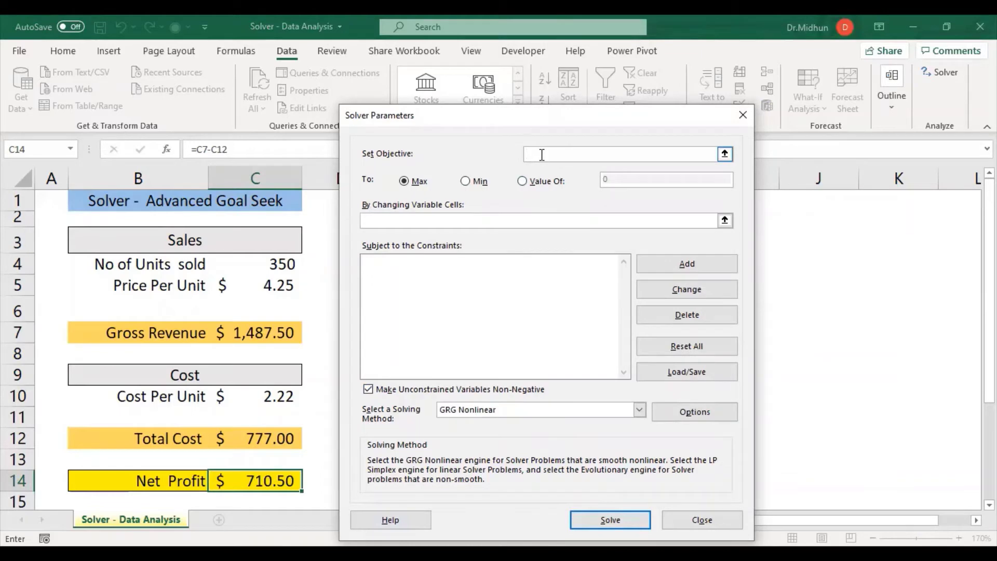
- Set the Solver objective to $C$14 with Value Of 1000
{"action": "left_click", "coordinate": [275, 480]}
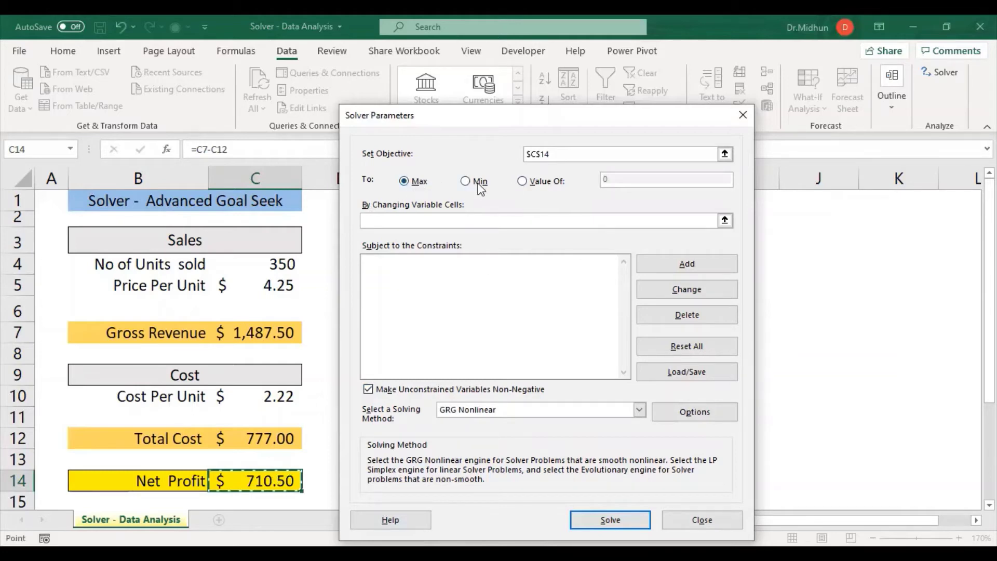
{"action": "left_click", "coordinate": [522, 182]}
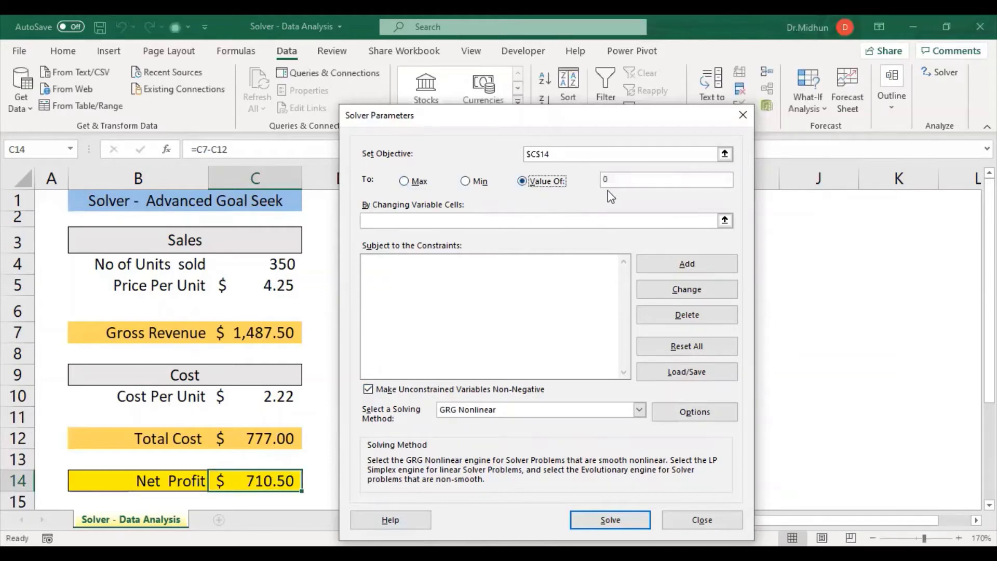
{"action": "left_click", "coordinate": [622, 182]}
{"action": "left_click", "coordinate": [491, 222]}
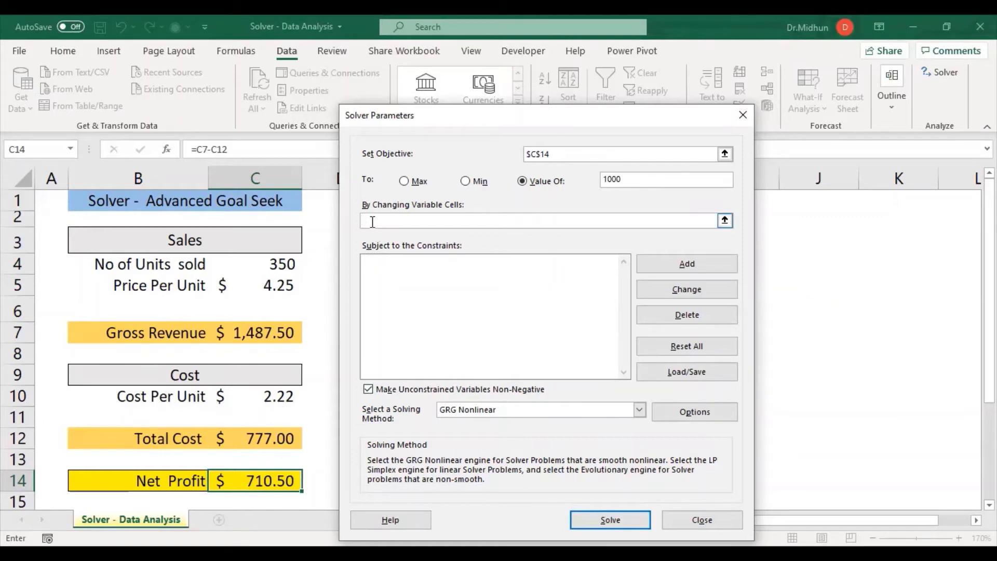
- Set the changing variable cells to $C$4:$C$5,$C$10 for units sold, price and cost per unit
{"action": "left_click", "coordinate": [279, 263]}
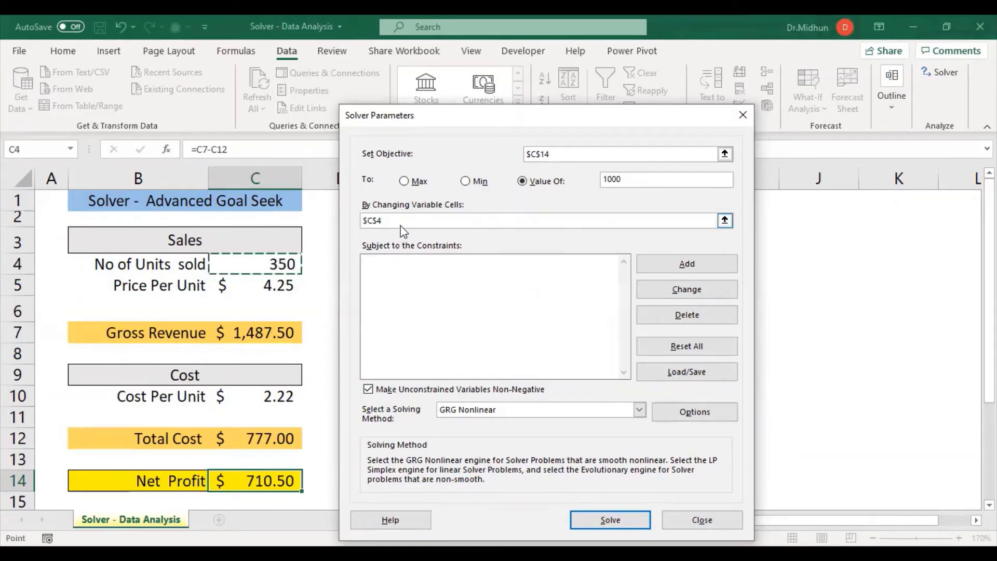
{"action": "type", "text": ","}
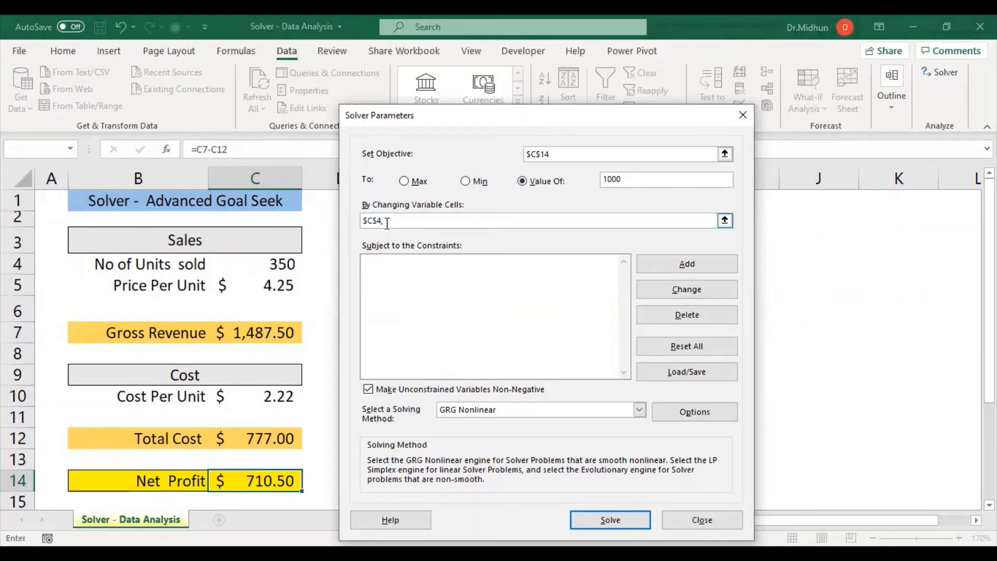
{"action": "left_click", "coordinate": [279, 266]}
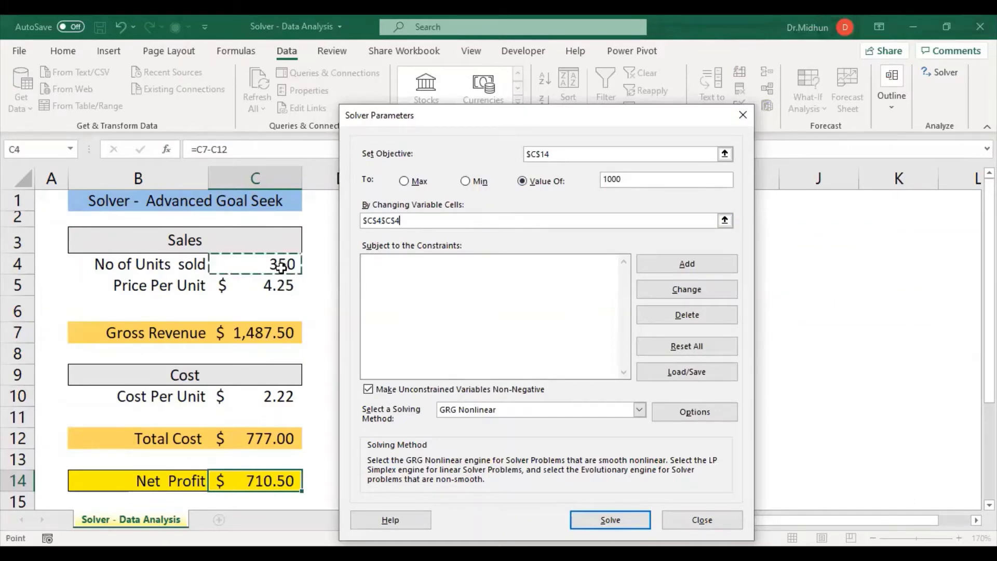
{"action": "left_click", "coordinate": [281, 287], "text": "shift"}
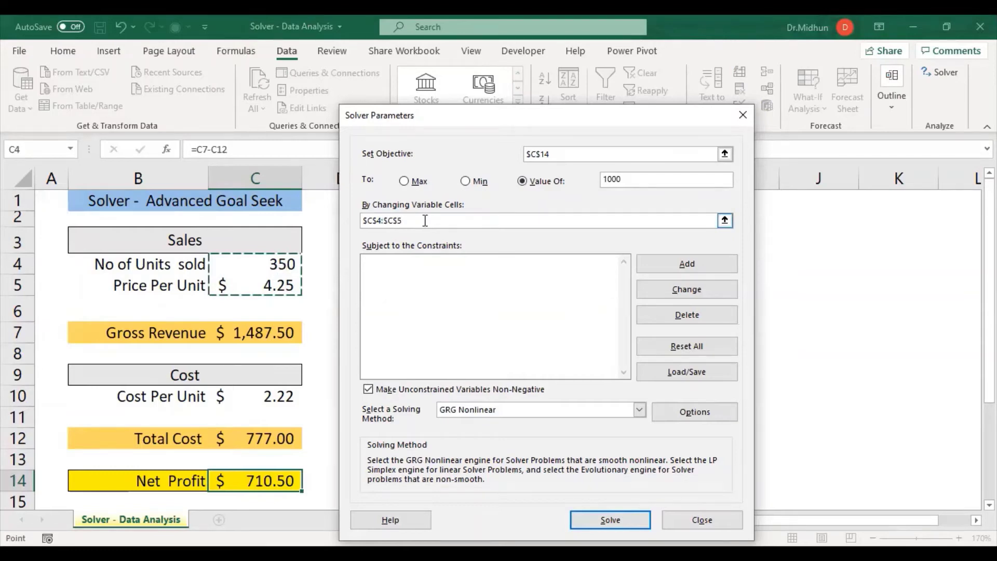
{"action": "type", "text": ","}
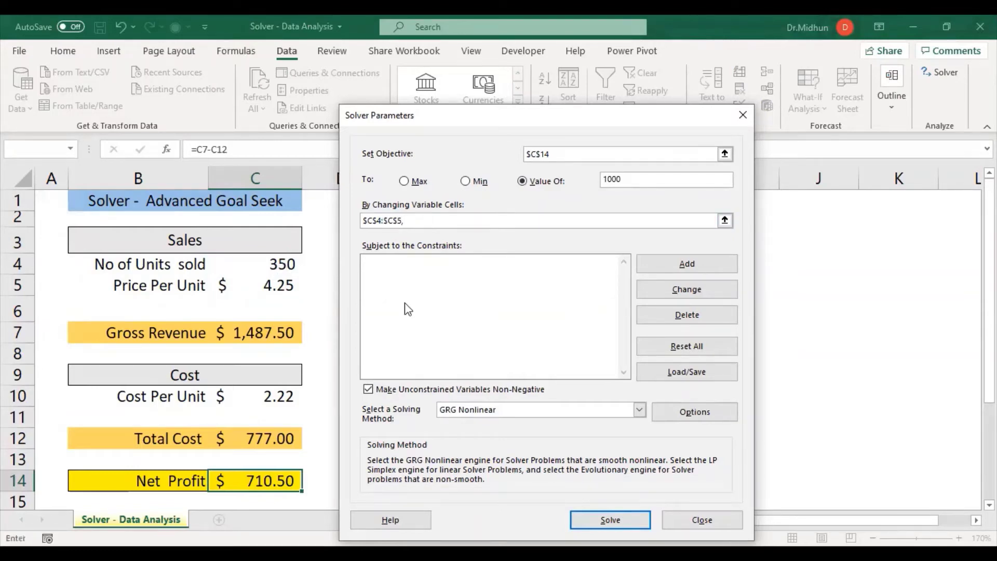
{"action": "left_click", "coordinate": [285, 396]}
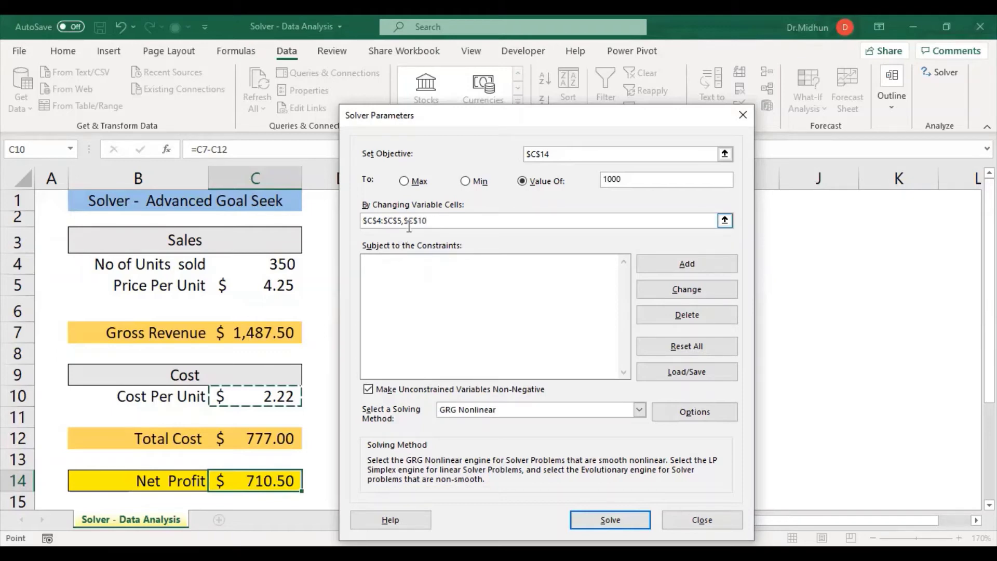
{"action": "left_click", "coordinate": [629, 180]}
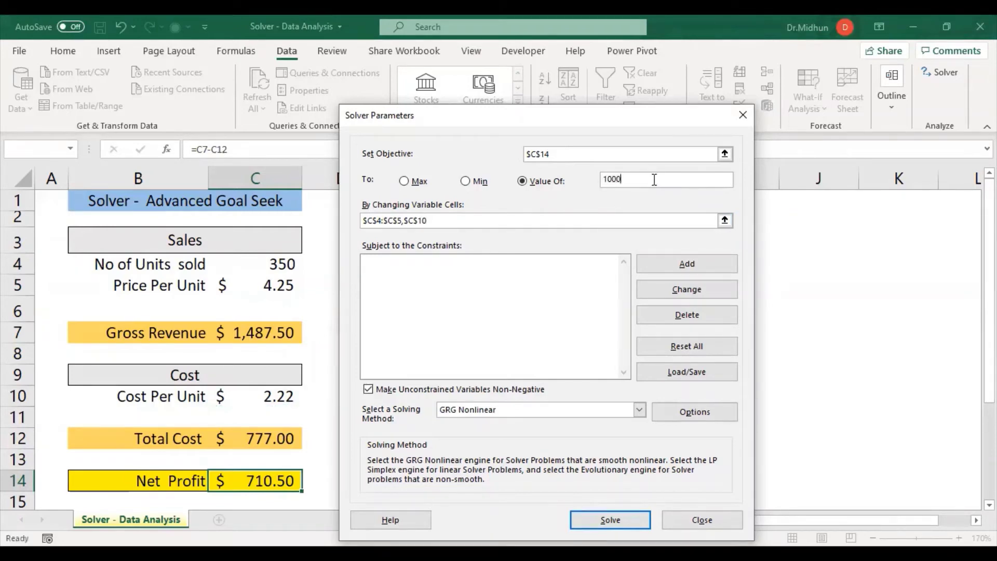
{"action": "left_click", "coordinate": [440, 221]}
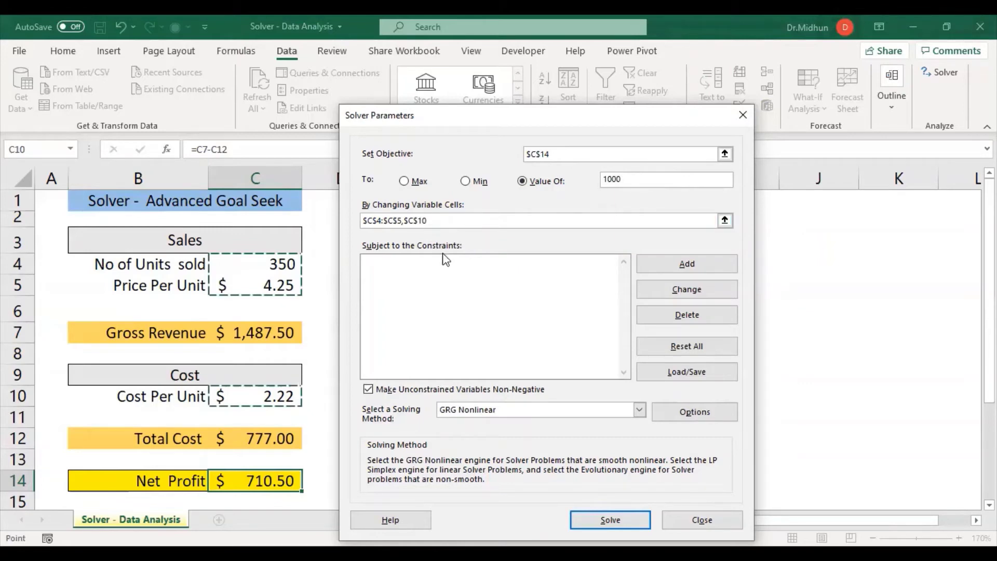
{"action": "left_click", "coordinate": [687, 263]}
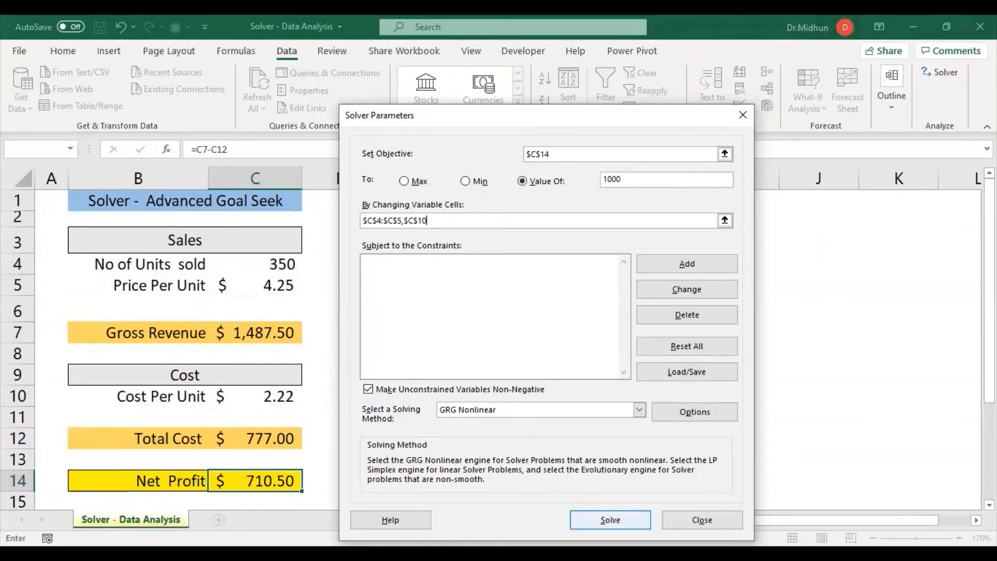
- Solve for 1000 profit, inspect the result, then cancel to restore Net Profit $710.50
{"action": "left_click", "coordinate": [610, 520]}
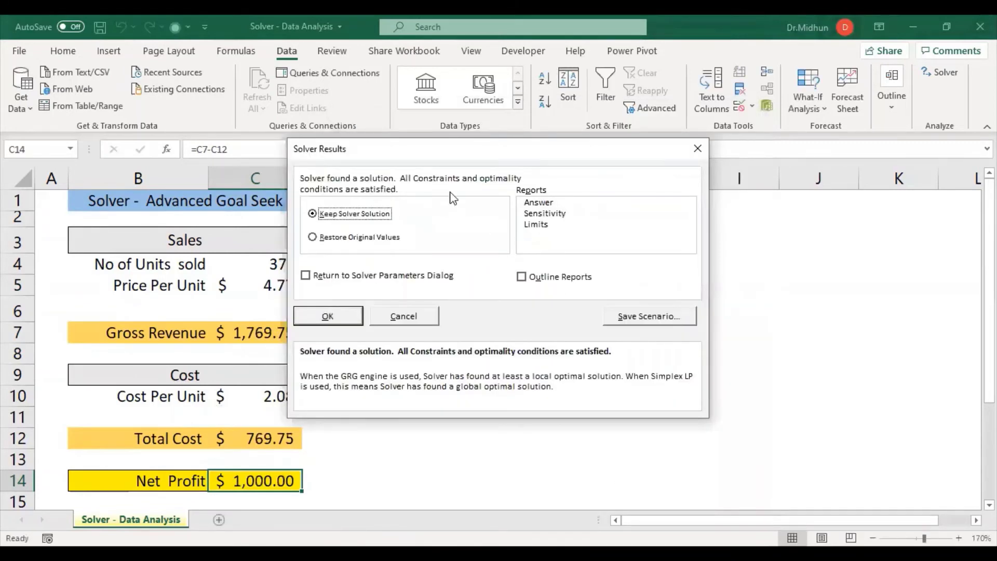
{"action": "left_click_drag", "start_coordinate": [425, 159], "coordinate": [479, 166]}
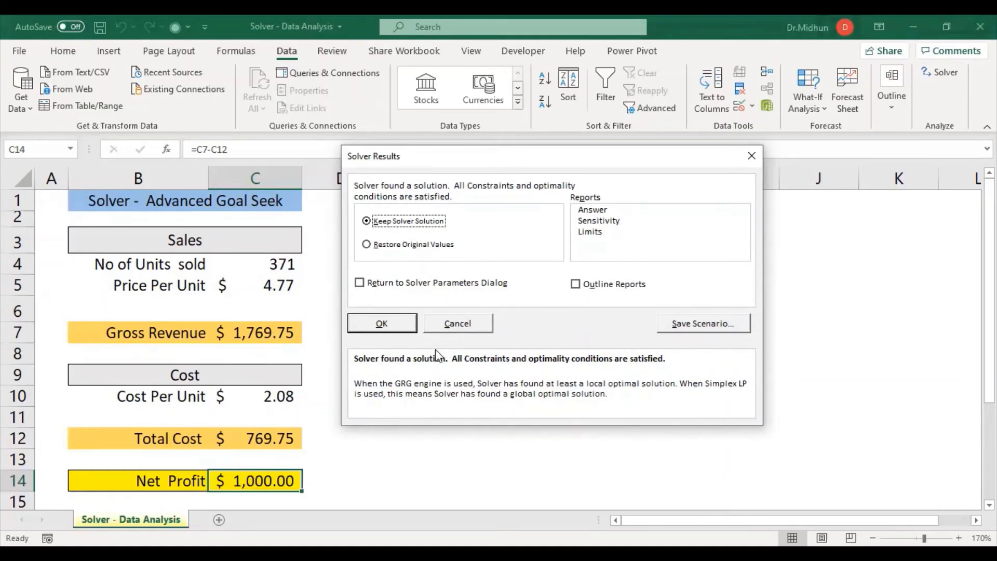
{"action": "left_click", "coordinate": [467, 325]}
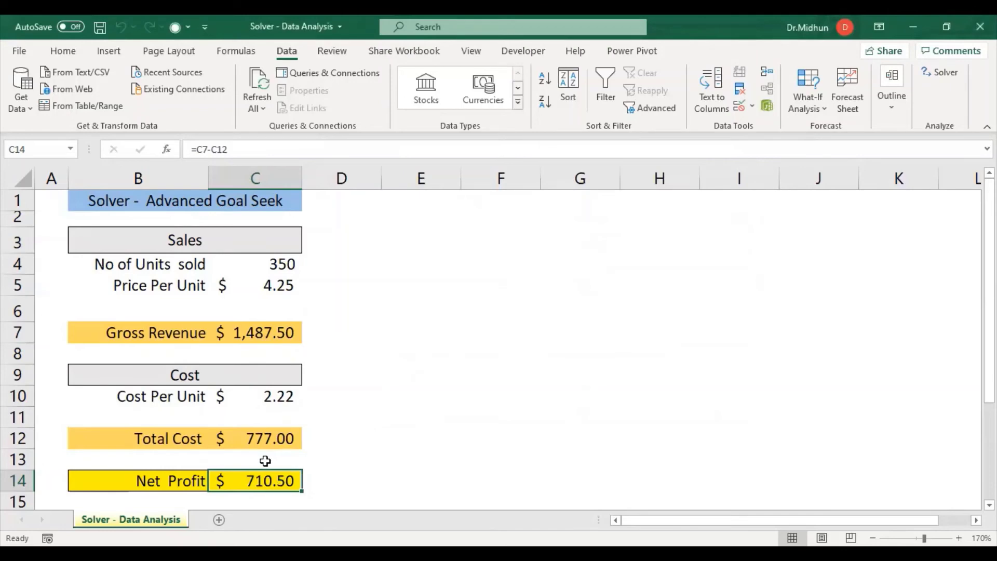
- Check C10 and C5, reopen the Solver setup, and start a new constraint
{"action": "left_click", "coordinate": [275, 398]}
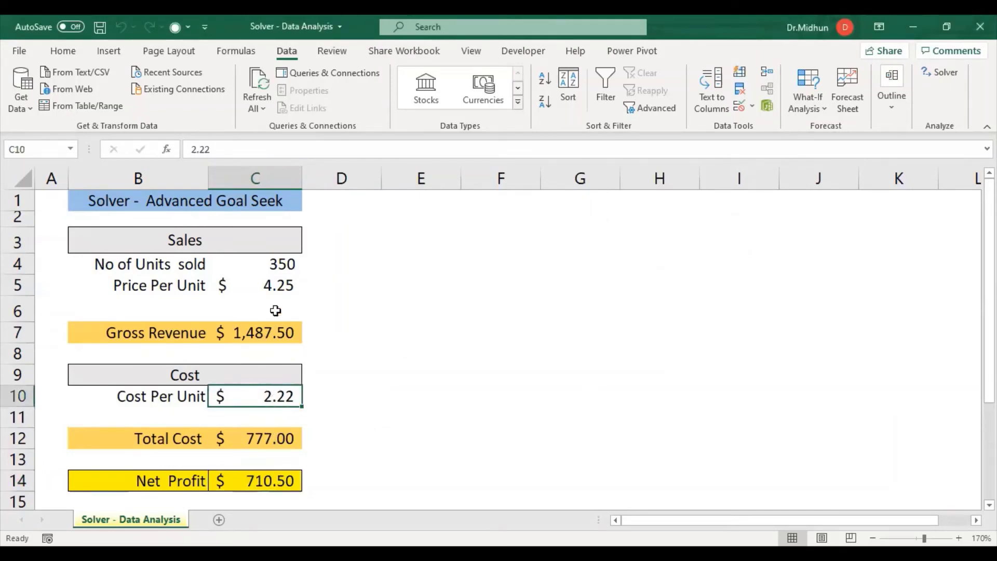
{"action": "left_click", "coordinate": [274, 289]}
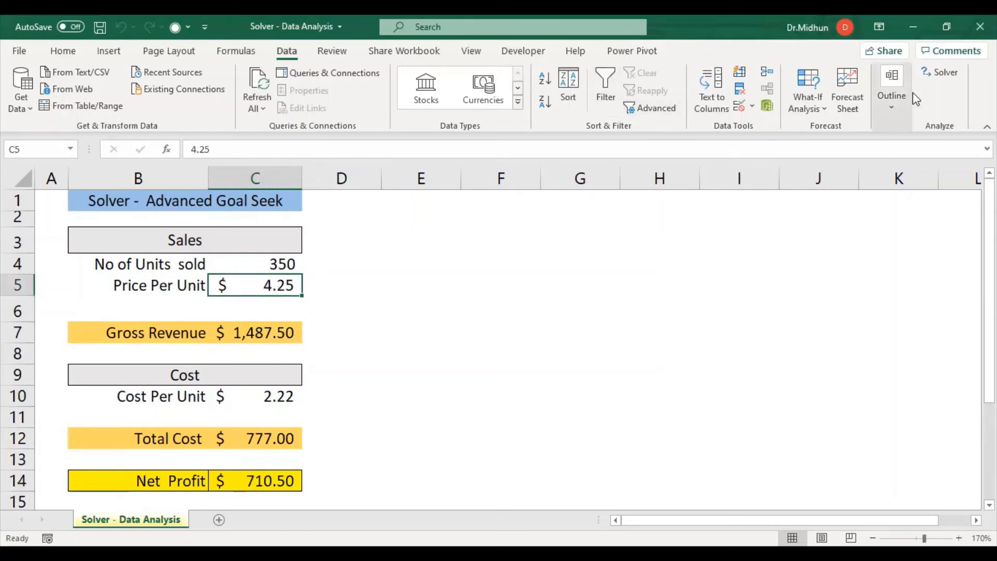
{"action": "left_click", "coordinate": [944, 77]}
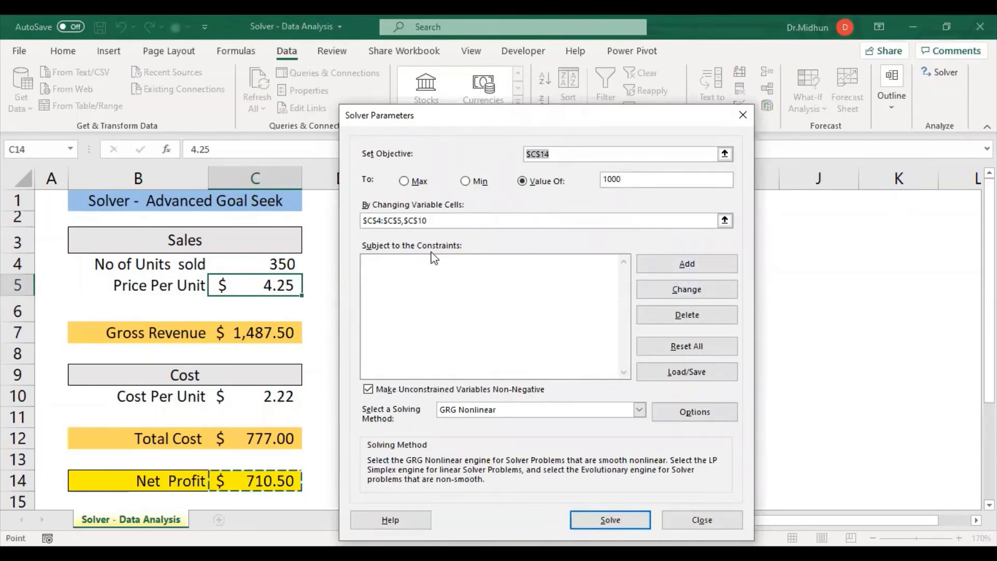
{"action": "left_click", "coordinate": [671, 265]}
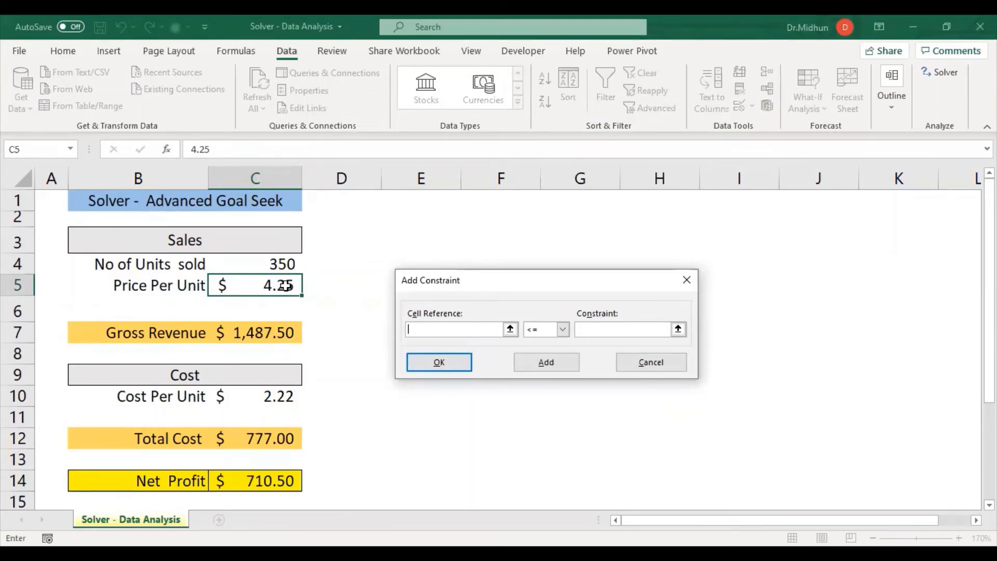
- Add the constraint $C$5 <= 5 to cap price per unit
{"action": "left_click", "coordinate": [286, 285]}
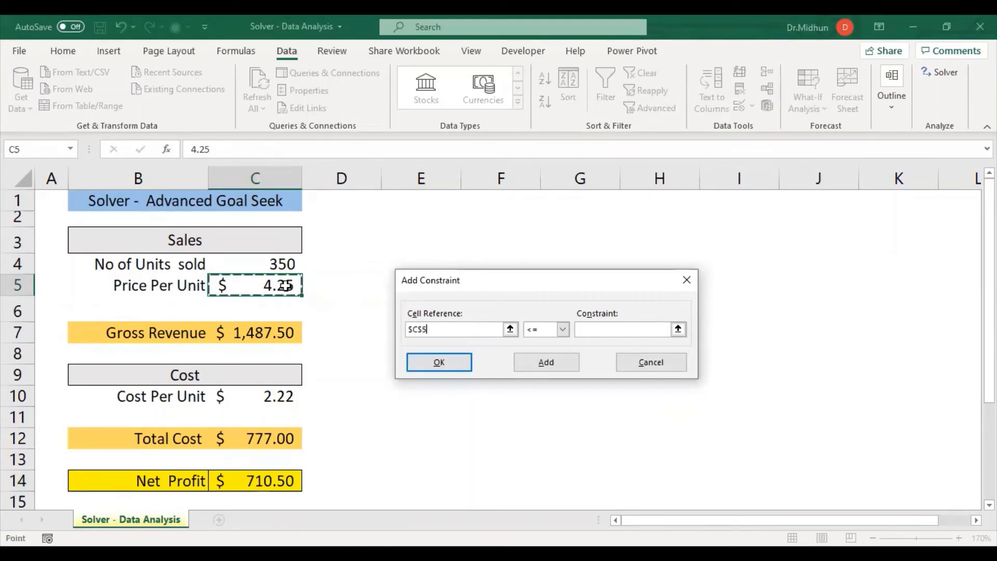
{"action": "left_click", "coordinate": [595, 330]}
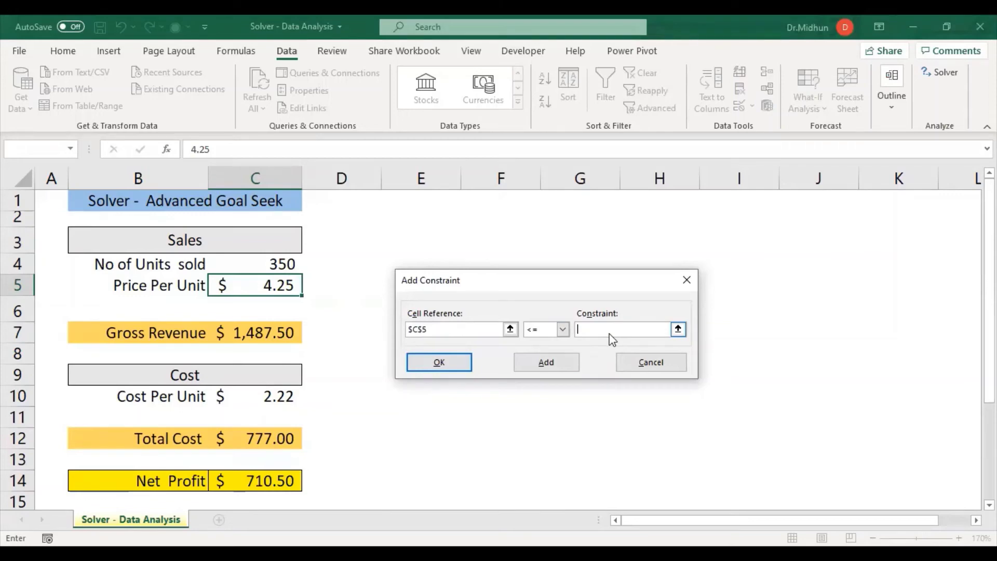
{"action": "type", "text": "5"}
{"action": "left_click", "coordinate": [450, 366]}
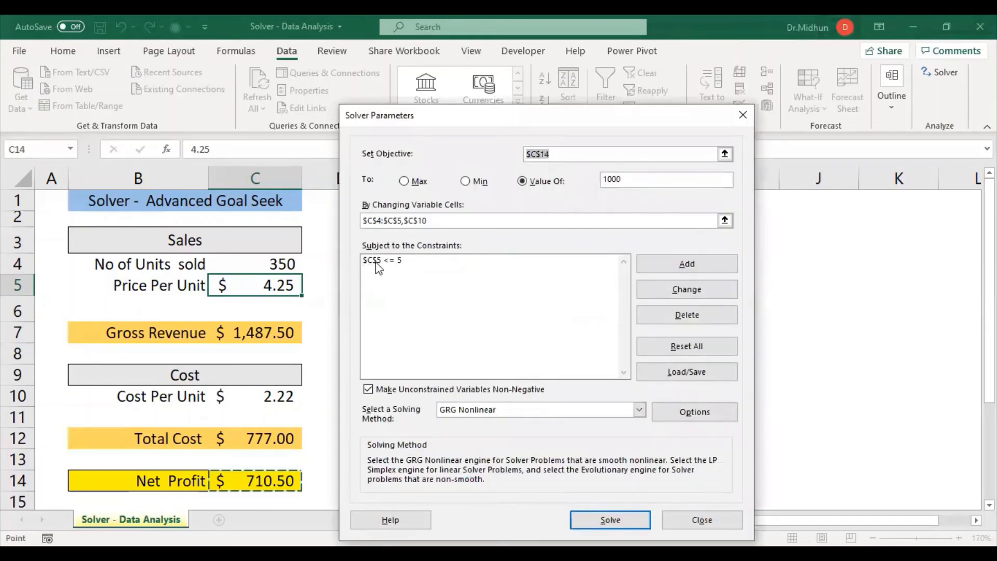
- Add the lower-bound constraint $C$5 >= 4.25 on price per unit
{"action": "left_click", "coordinate": [683, 264]}
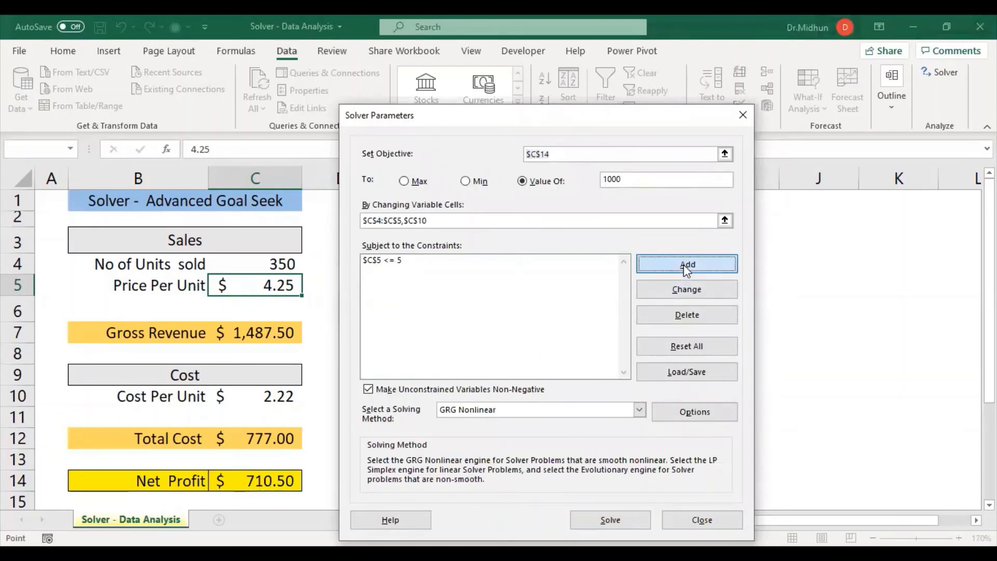
{"action": "left_click", "coordinate": [291, 284]}
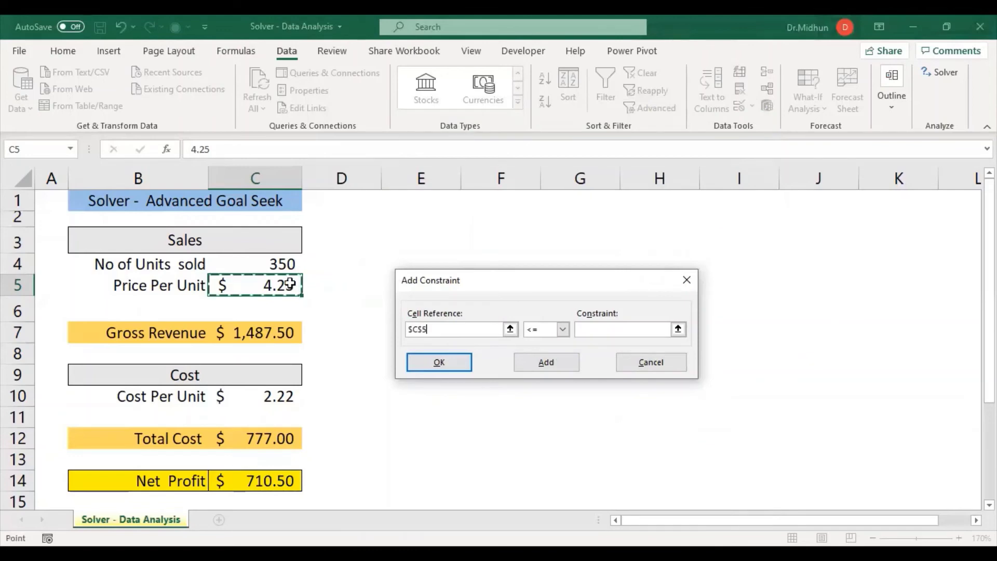
{"action": "left_click", "coordinate": [564, 329]}
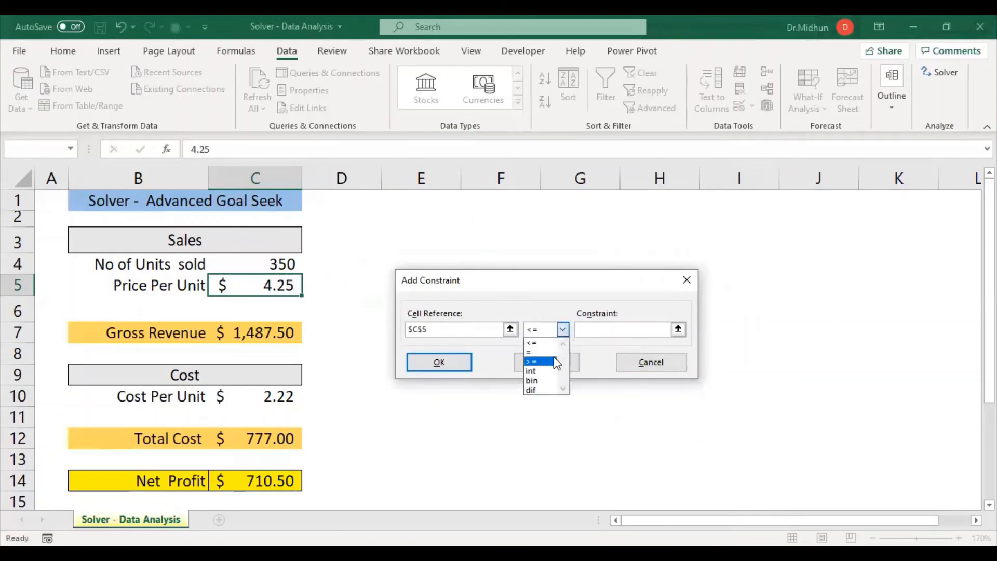
{"action": "left_click", "coordinate": [555, 363]}
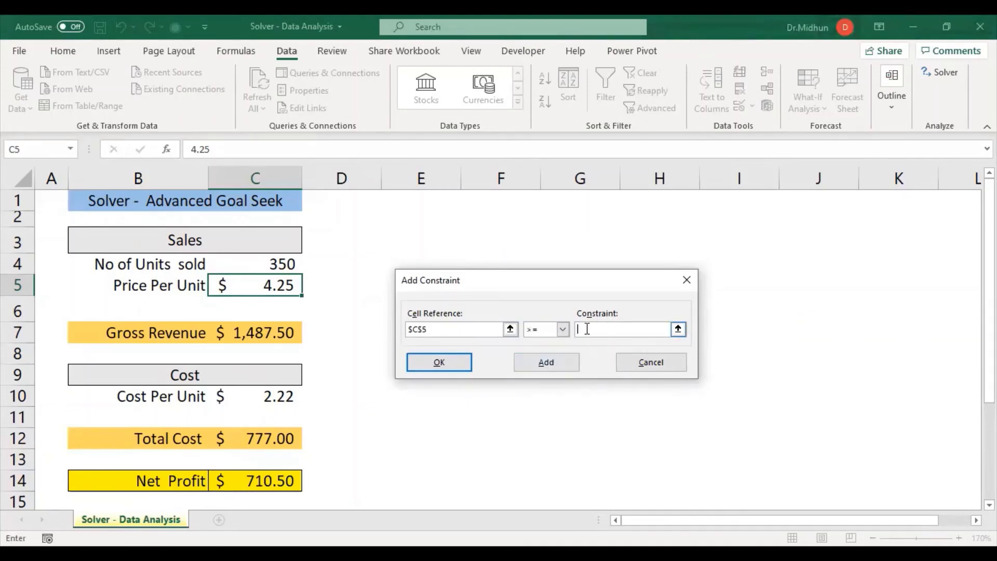
{"action": "left_click", "coordinate": [590, 332]}
{"action": "type", "text": "4.20"}
{"action": "left_click", "coordinate": [431, 361]}
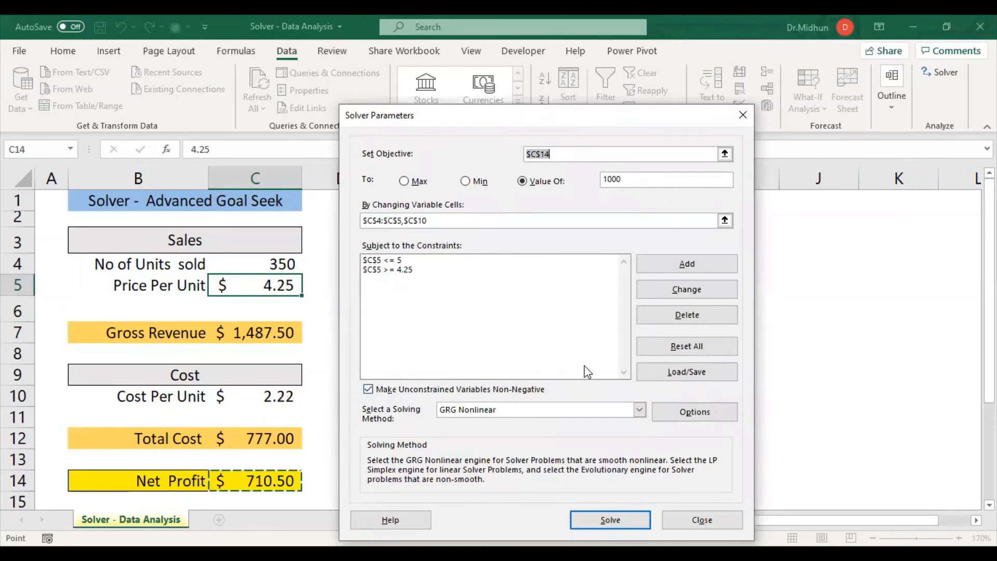
- Add the constraint $C$10 <= 2 on cost per unit
{"action": "left_click", "coordinate": [685, 264]}
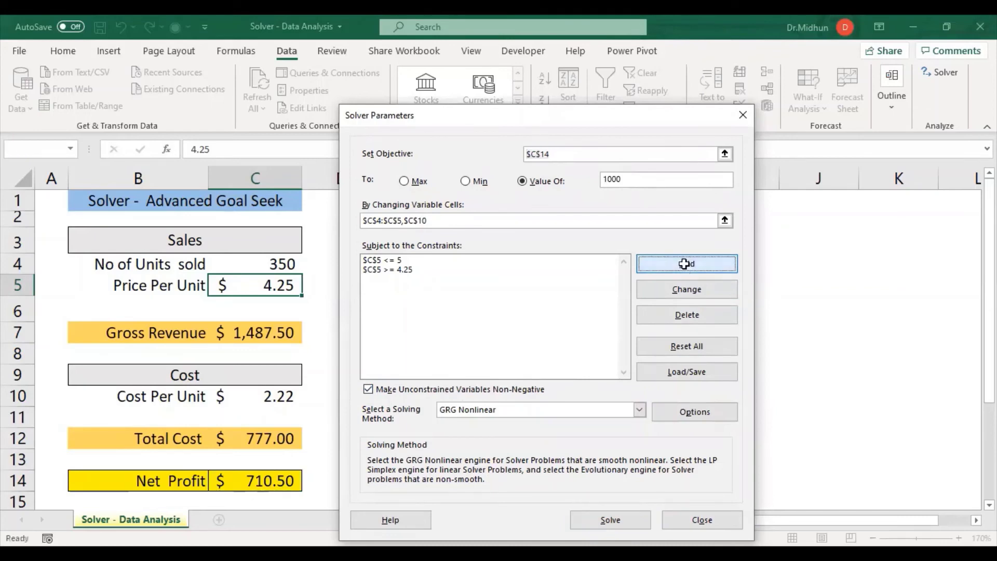
{"action": "left_click", "coordinate": [267, 396]}
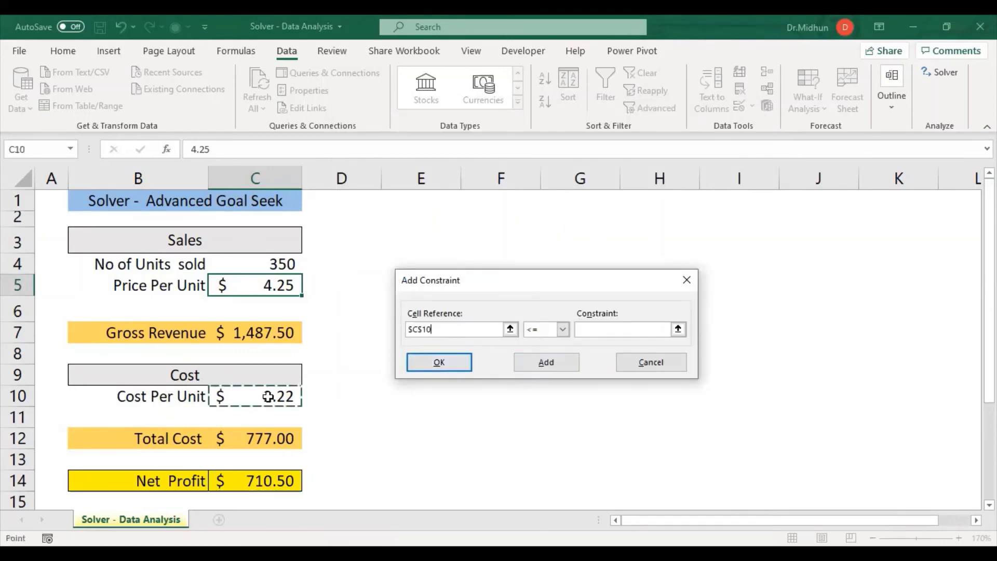
{"action": "left_click", "coordinate": [565, 334]}
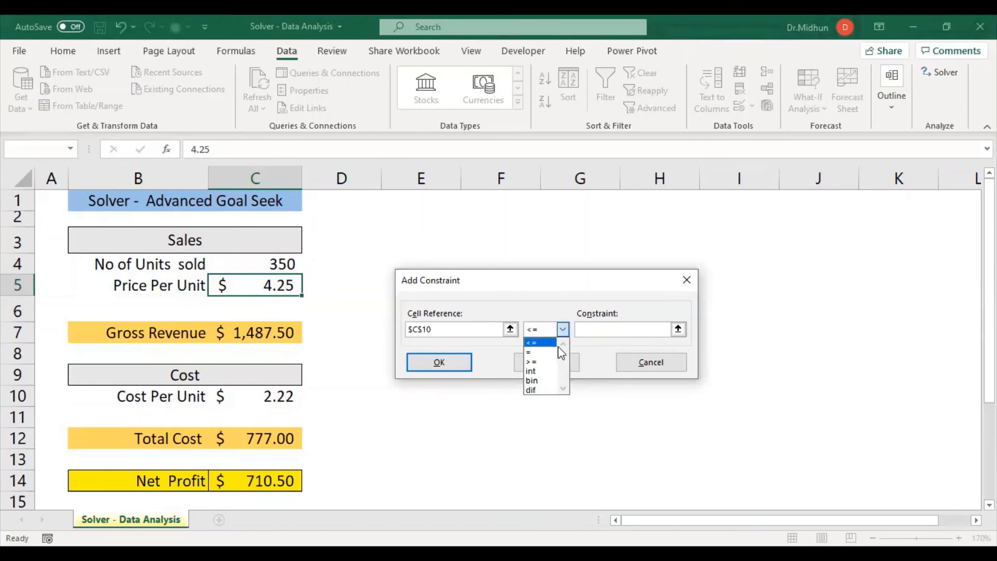
{"action": "left_click", "coordinate": [595, 329]}
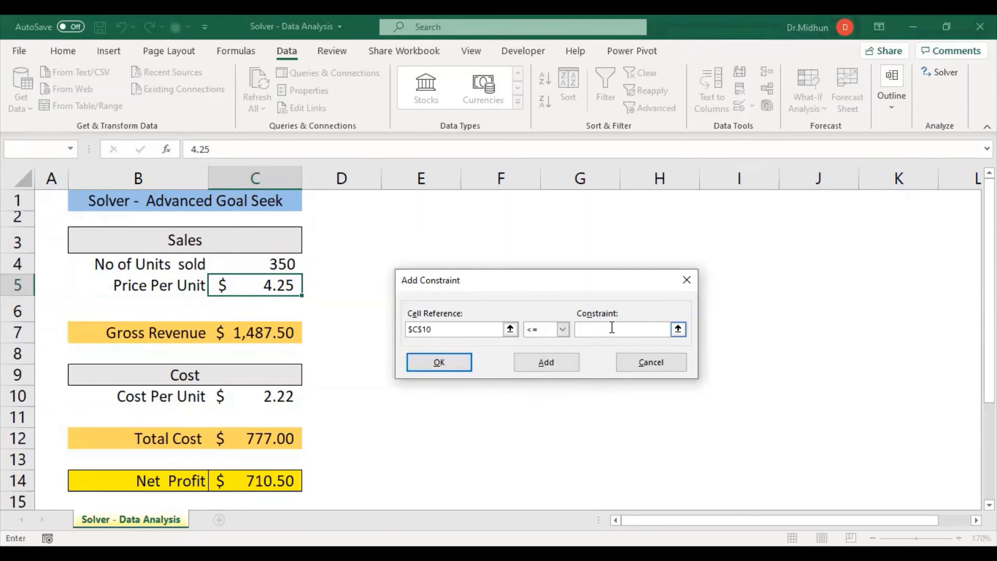
{"action": "type", "text": "2"}
{"action": "left_click", "coordinate": [444, 361]}
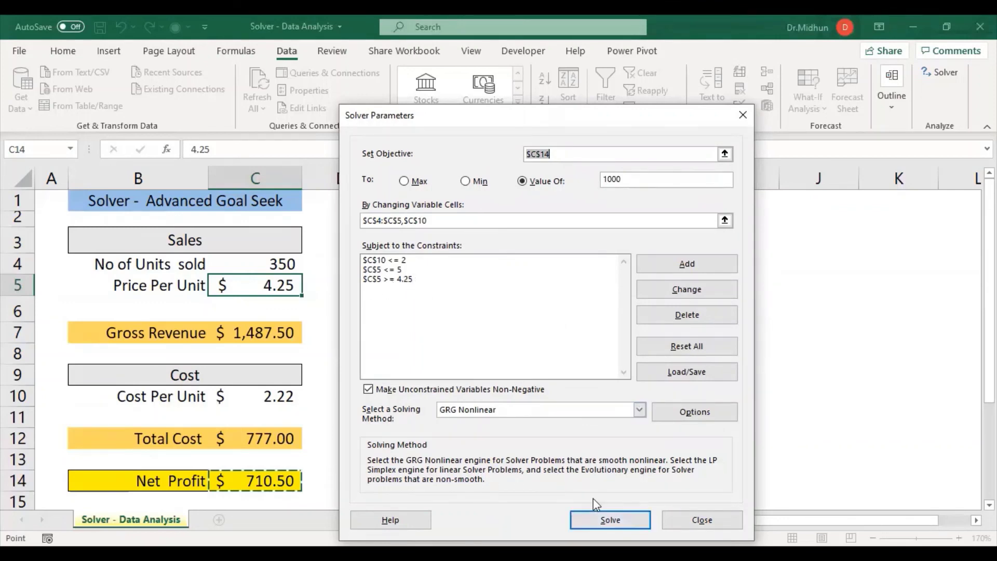
{"action": "left_click", "coordinate": [595, 519]}
{"action": "left_click", "coordinate": [451, 413]}
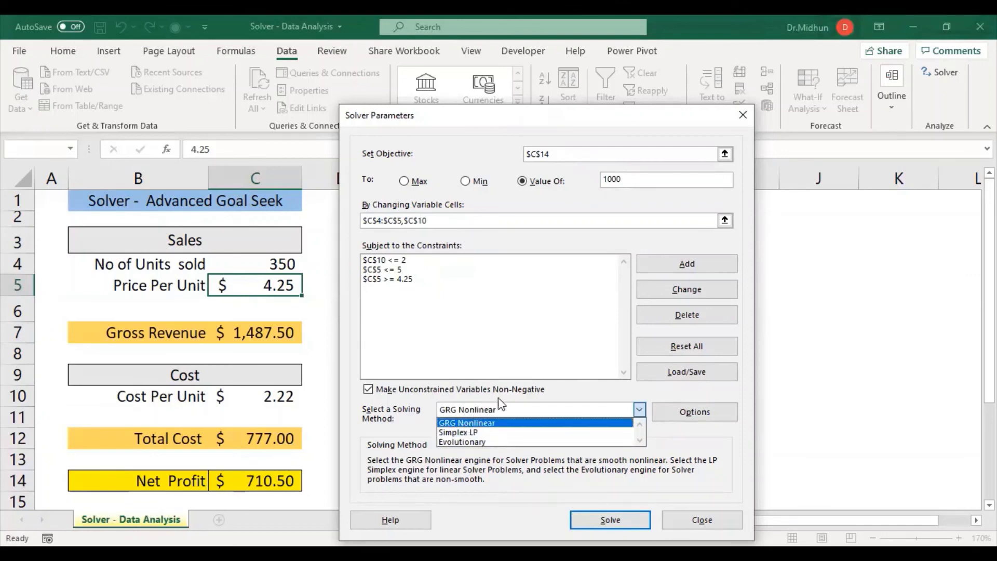
{"action": "left_click", "coordinate": [524, 392]}
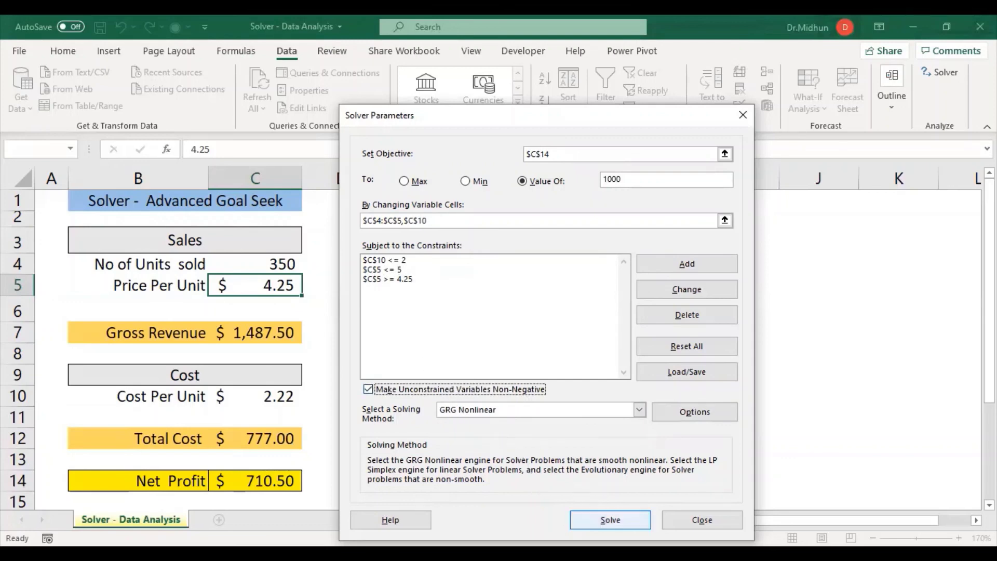
- Solve and keep the solution: 370 units at $4.70, $2.00 cost, Net Profit $1,000.00
{"action": "left_click", "coordinate": [613, 516]}
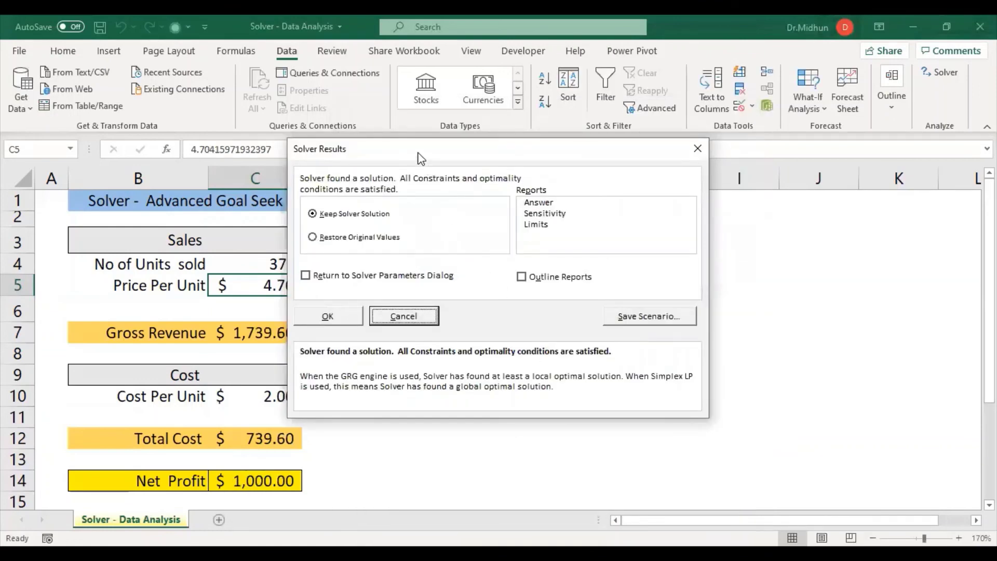
{"action": "left_click_drag", "start_coordinate": [421, 158], "coordinate": [496, 208]}
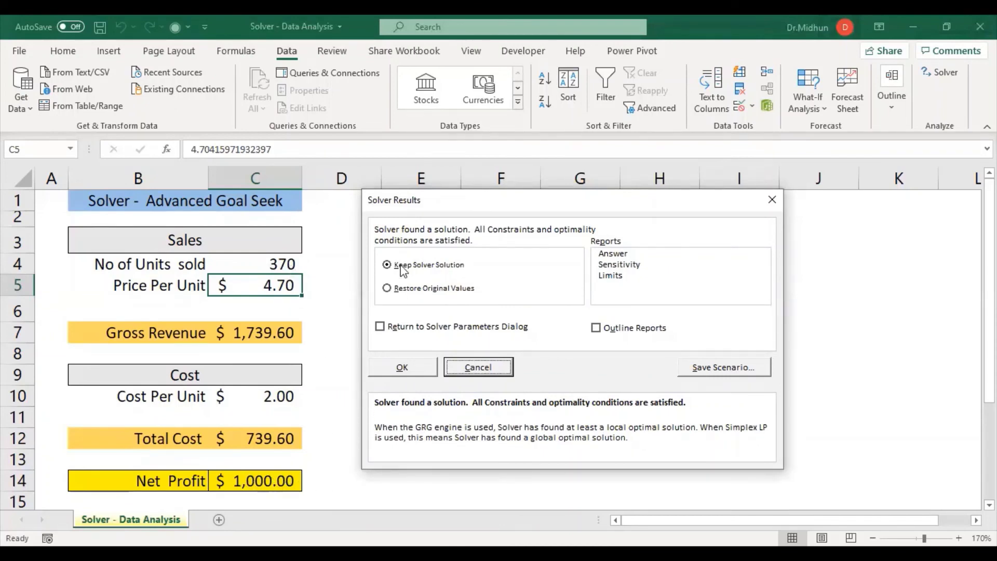
{"action": "left_click", "coordinate": [403, 370]}
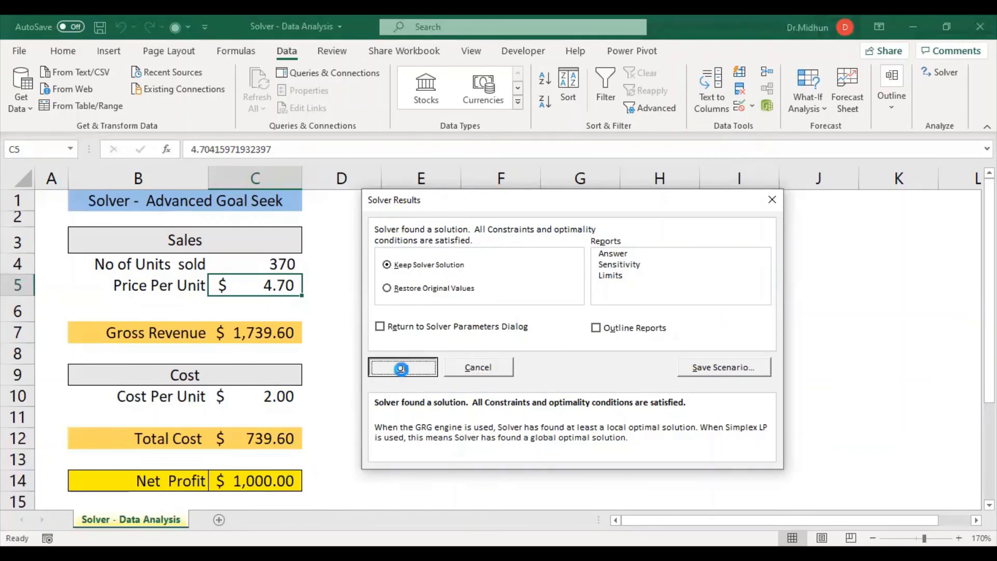